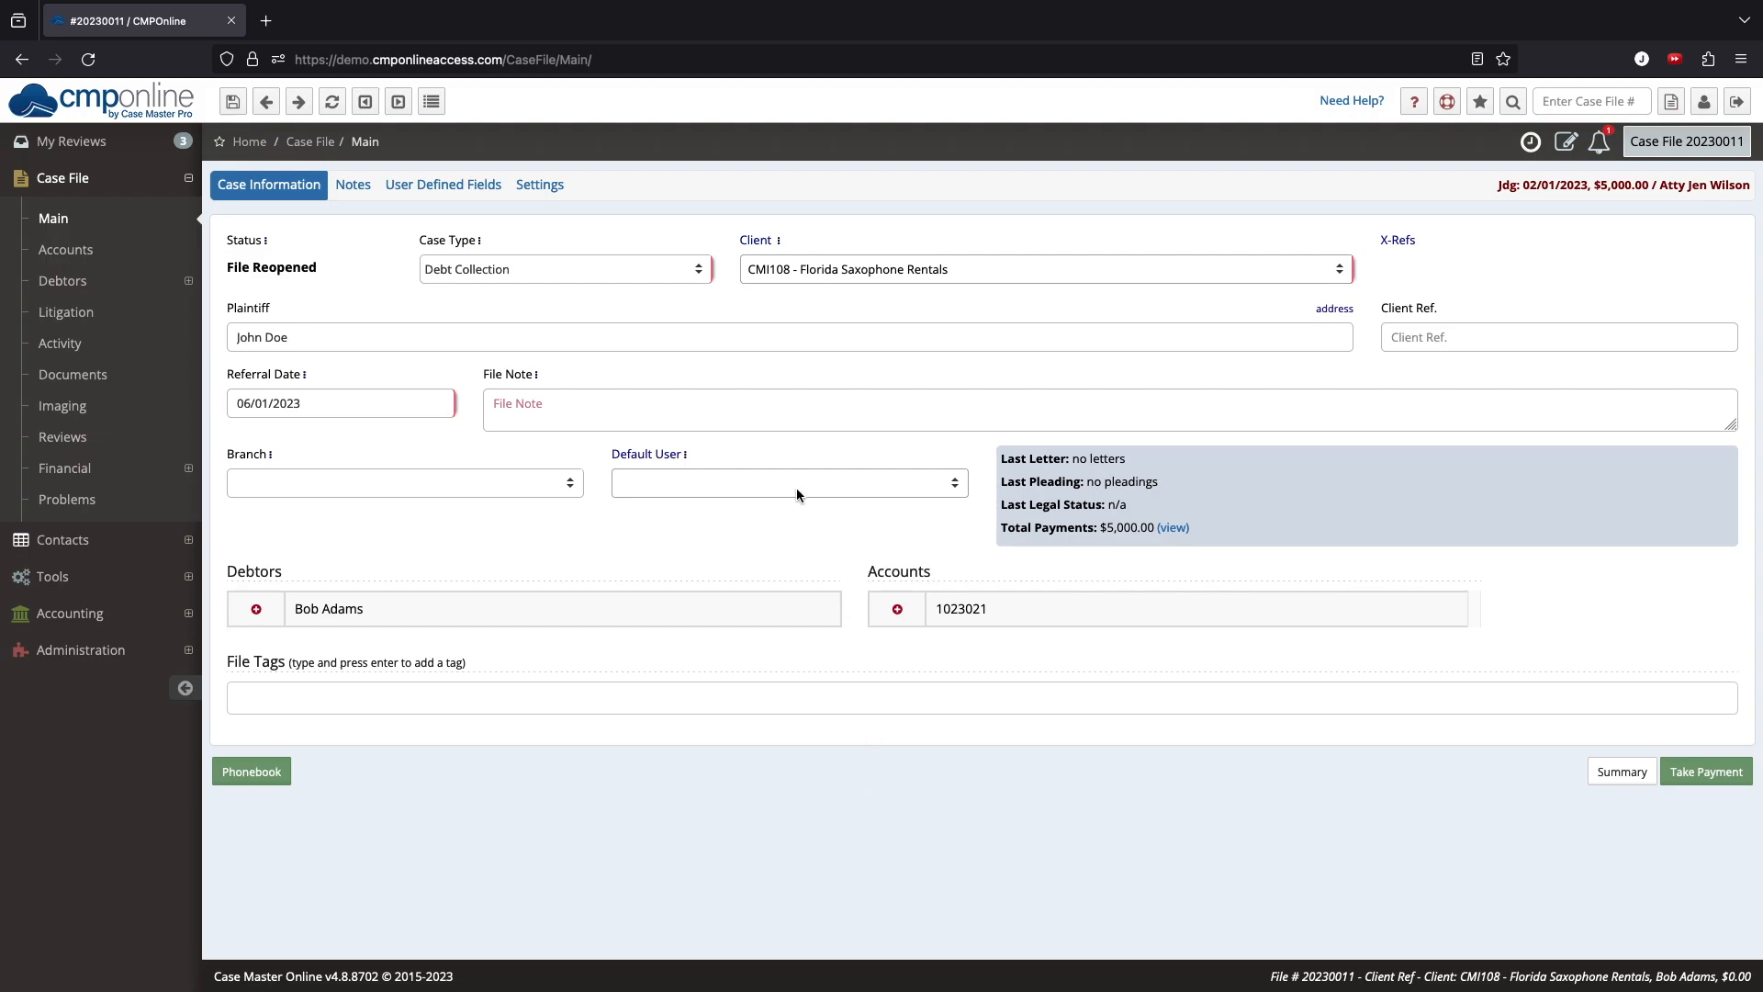
Step: Open the case's client details and view the contingency rate in the client's remittance settings
left_click(768, 240)
left_click(1043, 643)
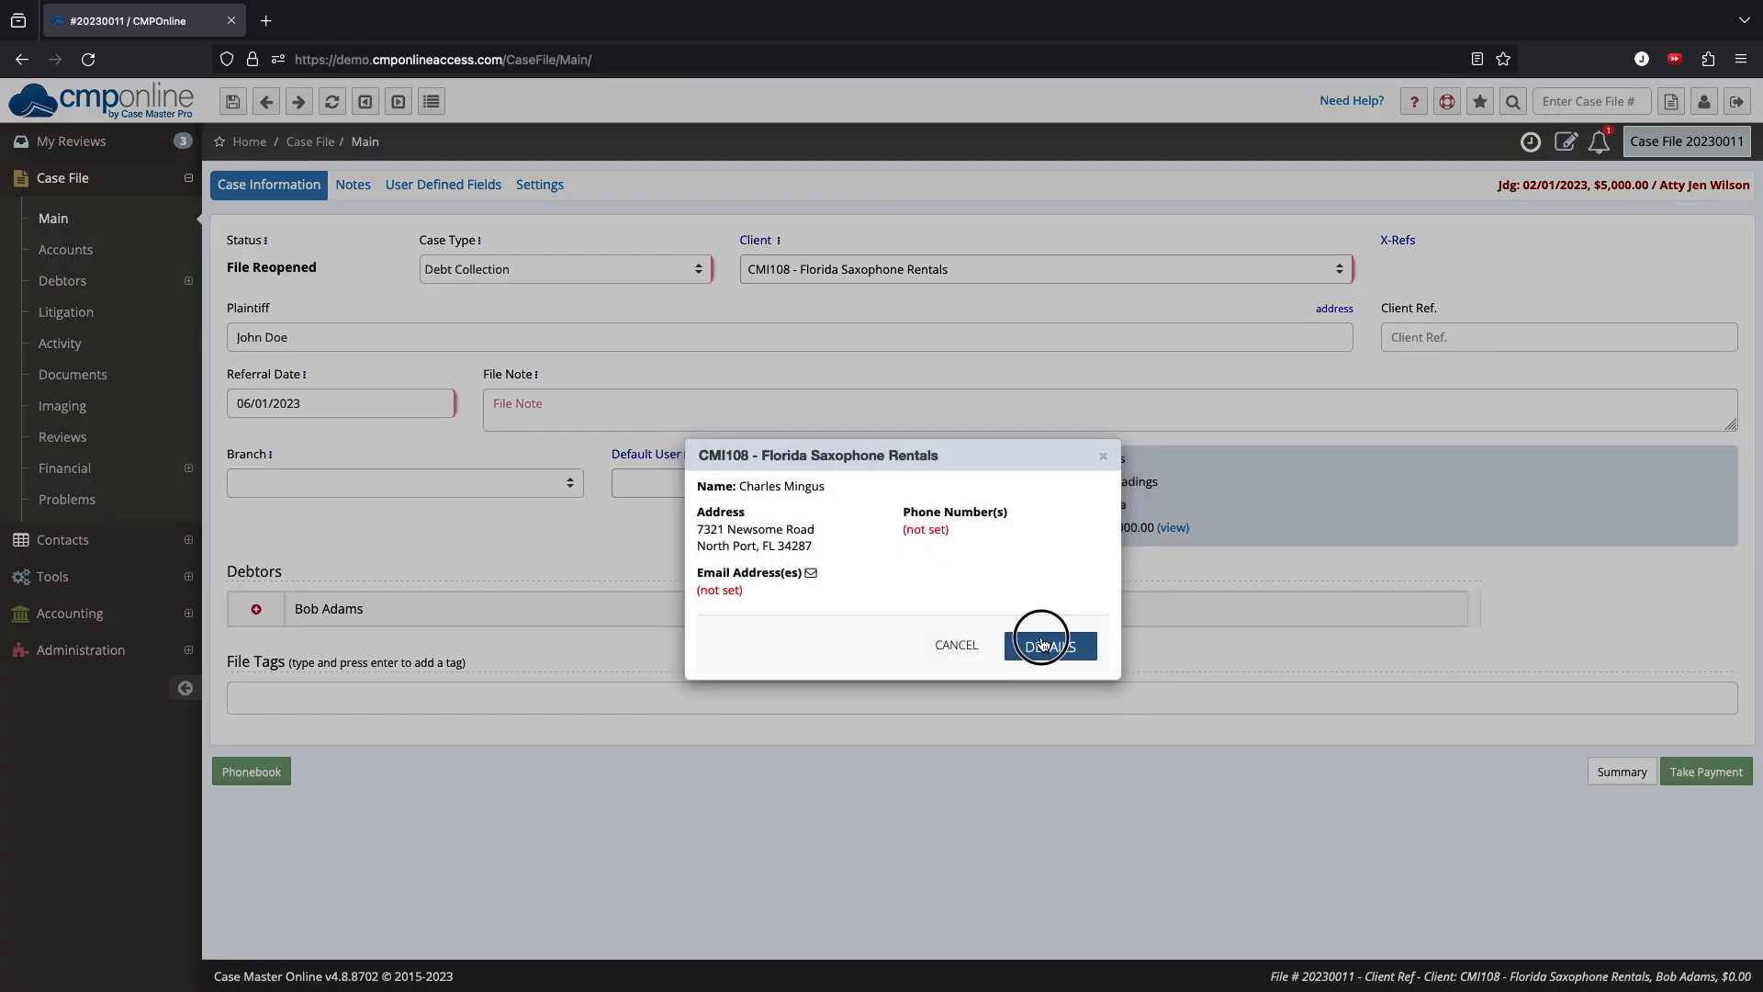
left_click(784, 854)
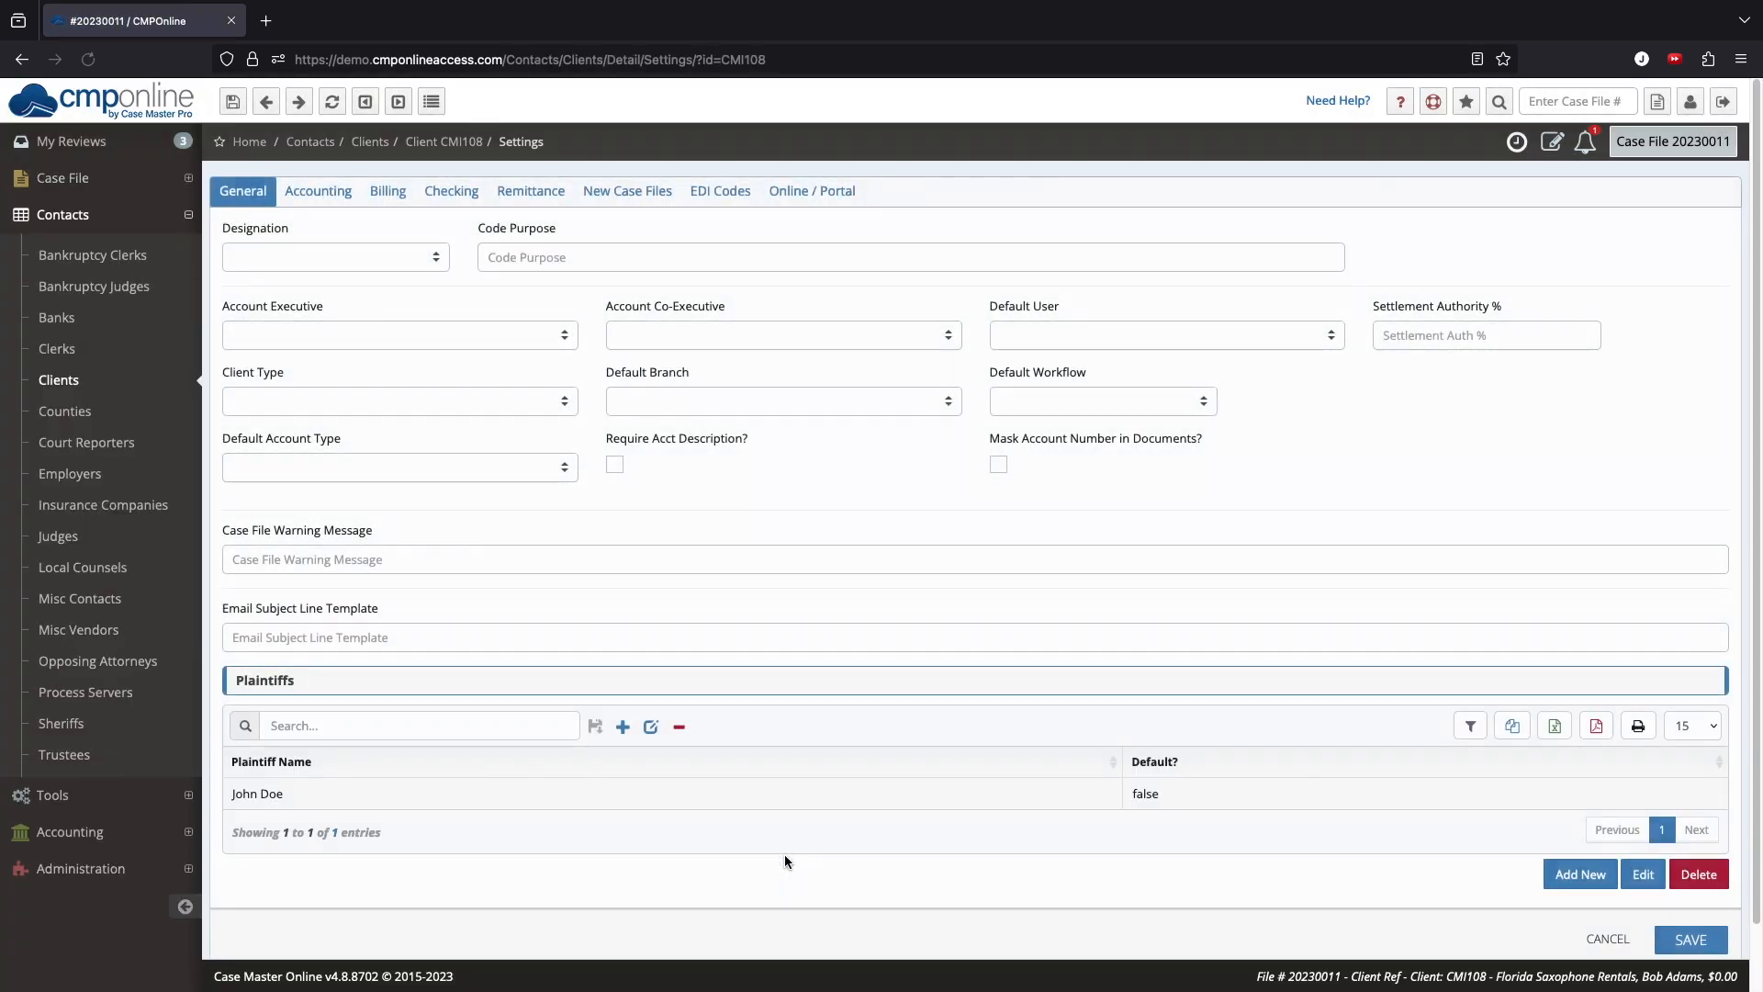
left_click(542, 192)
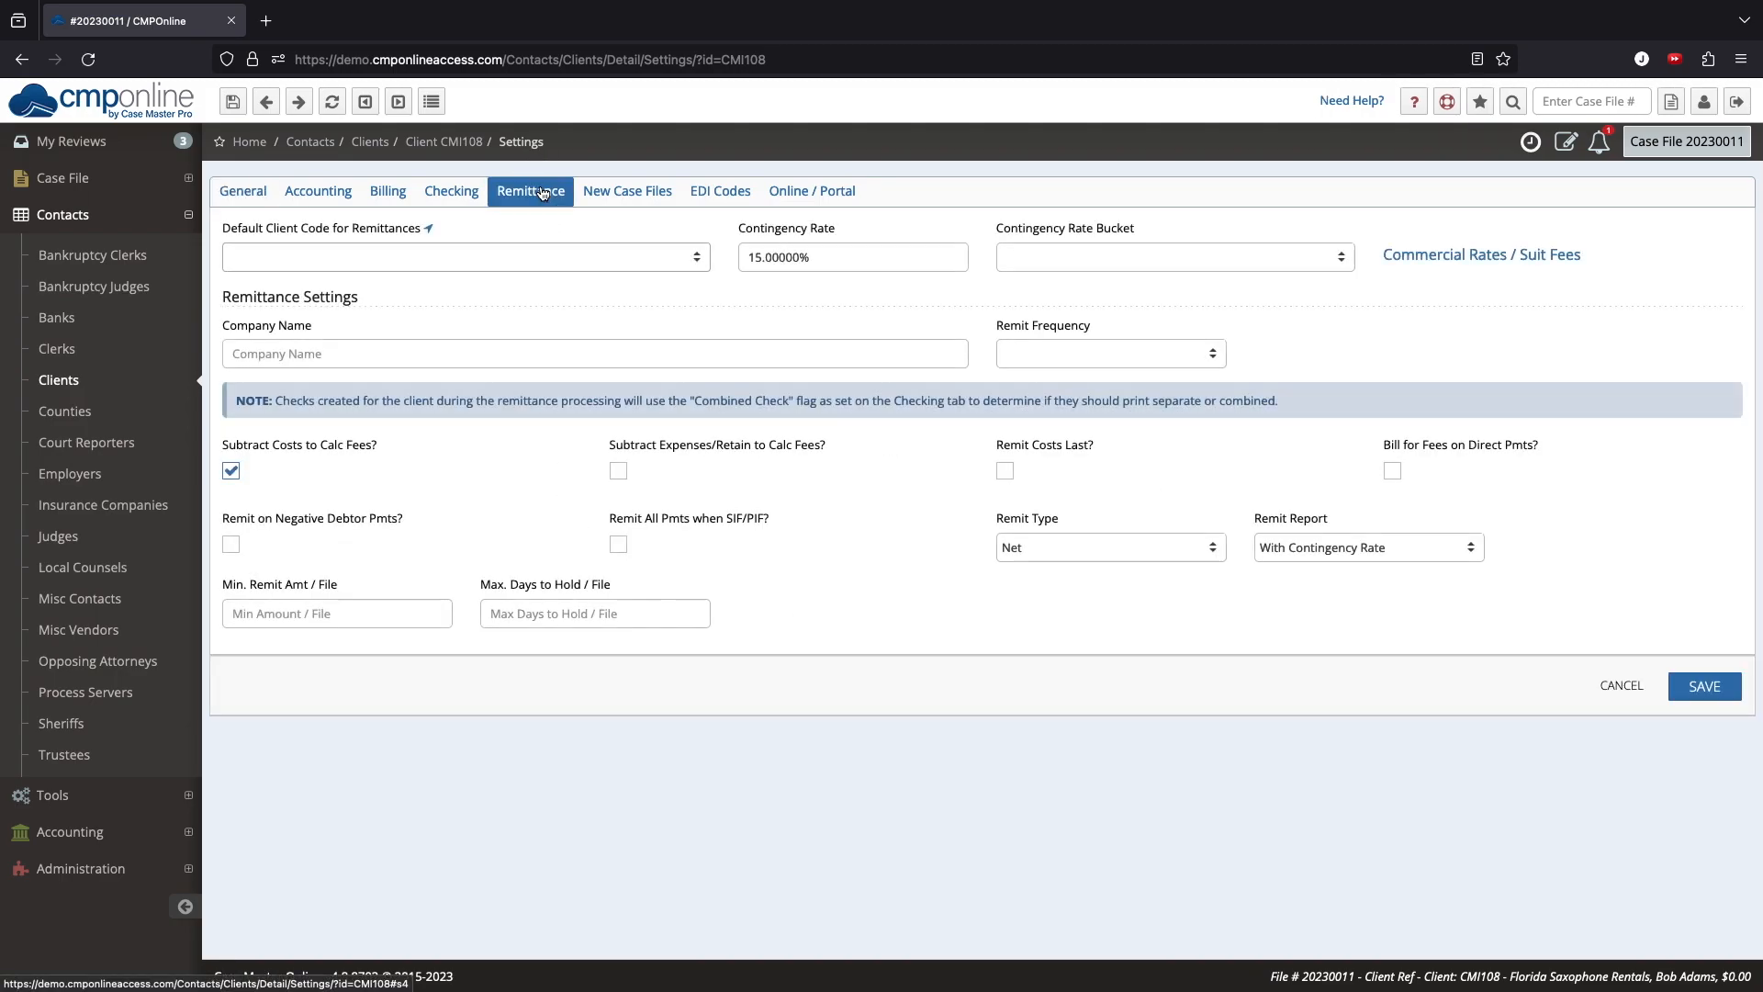
left_click(850, 260)
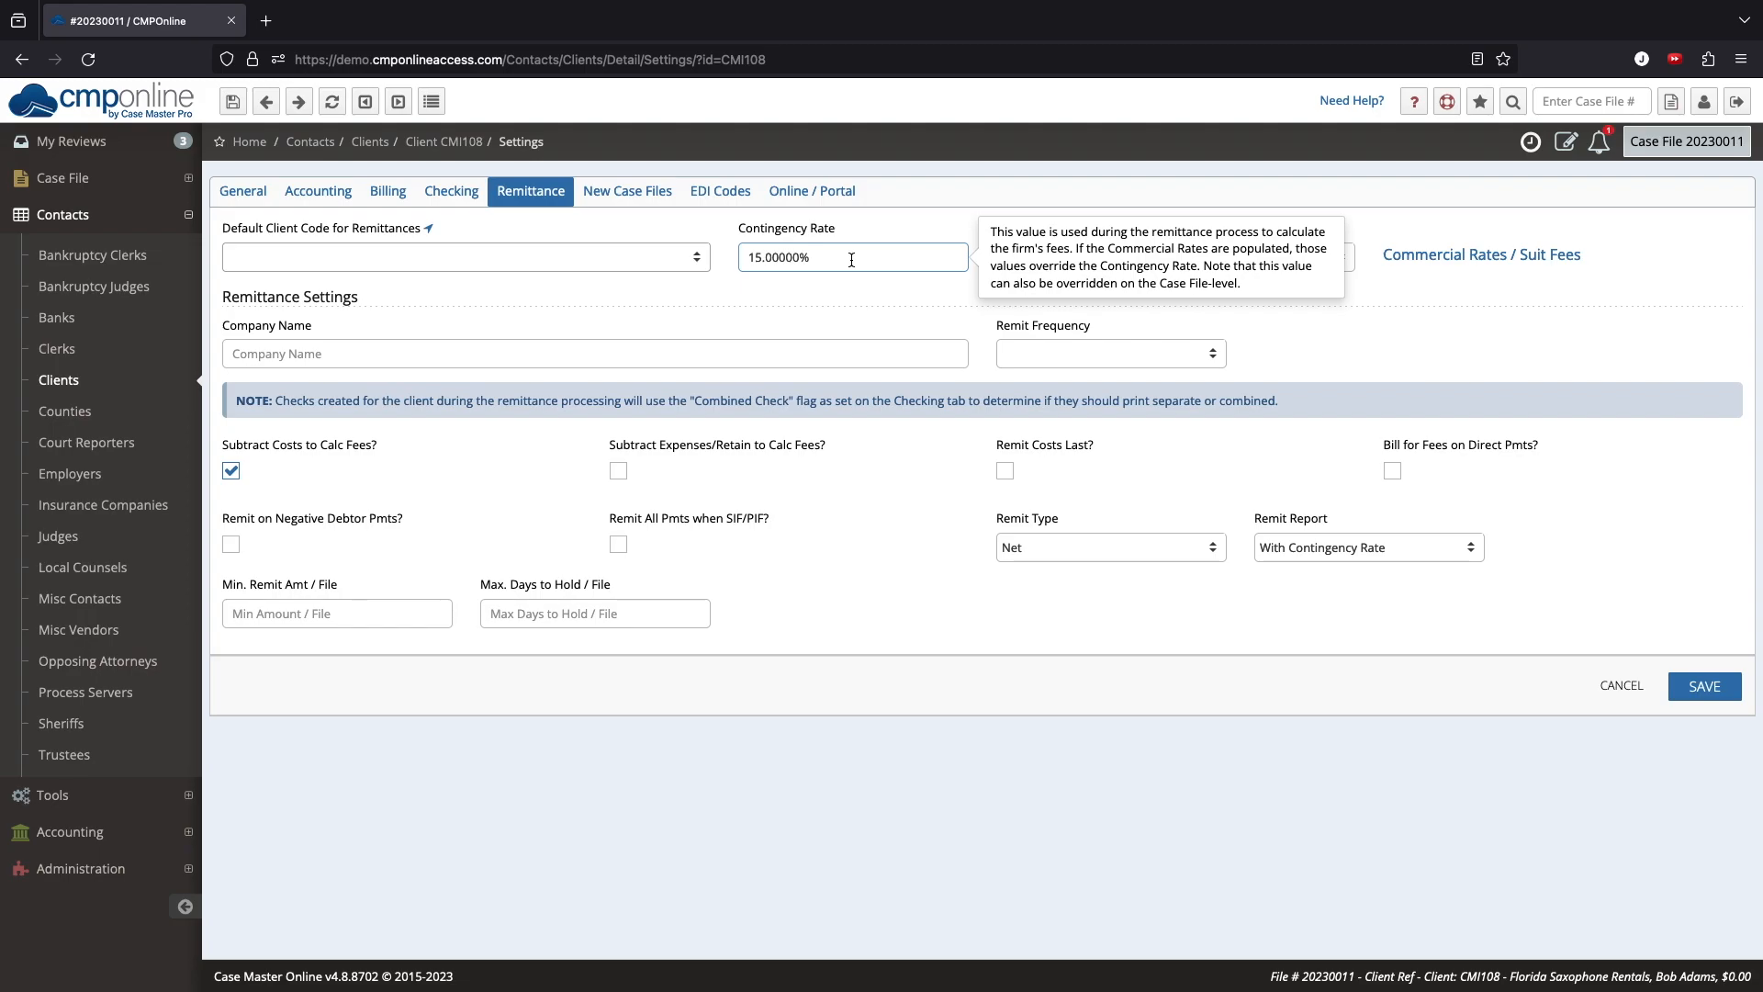
Step: Open the case file's settings and examine its current contingency rate
left_click(184, 178)
left_click(183, 230)
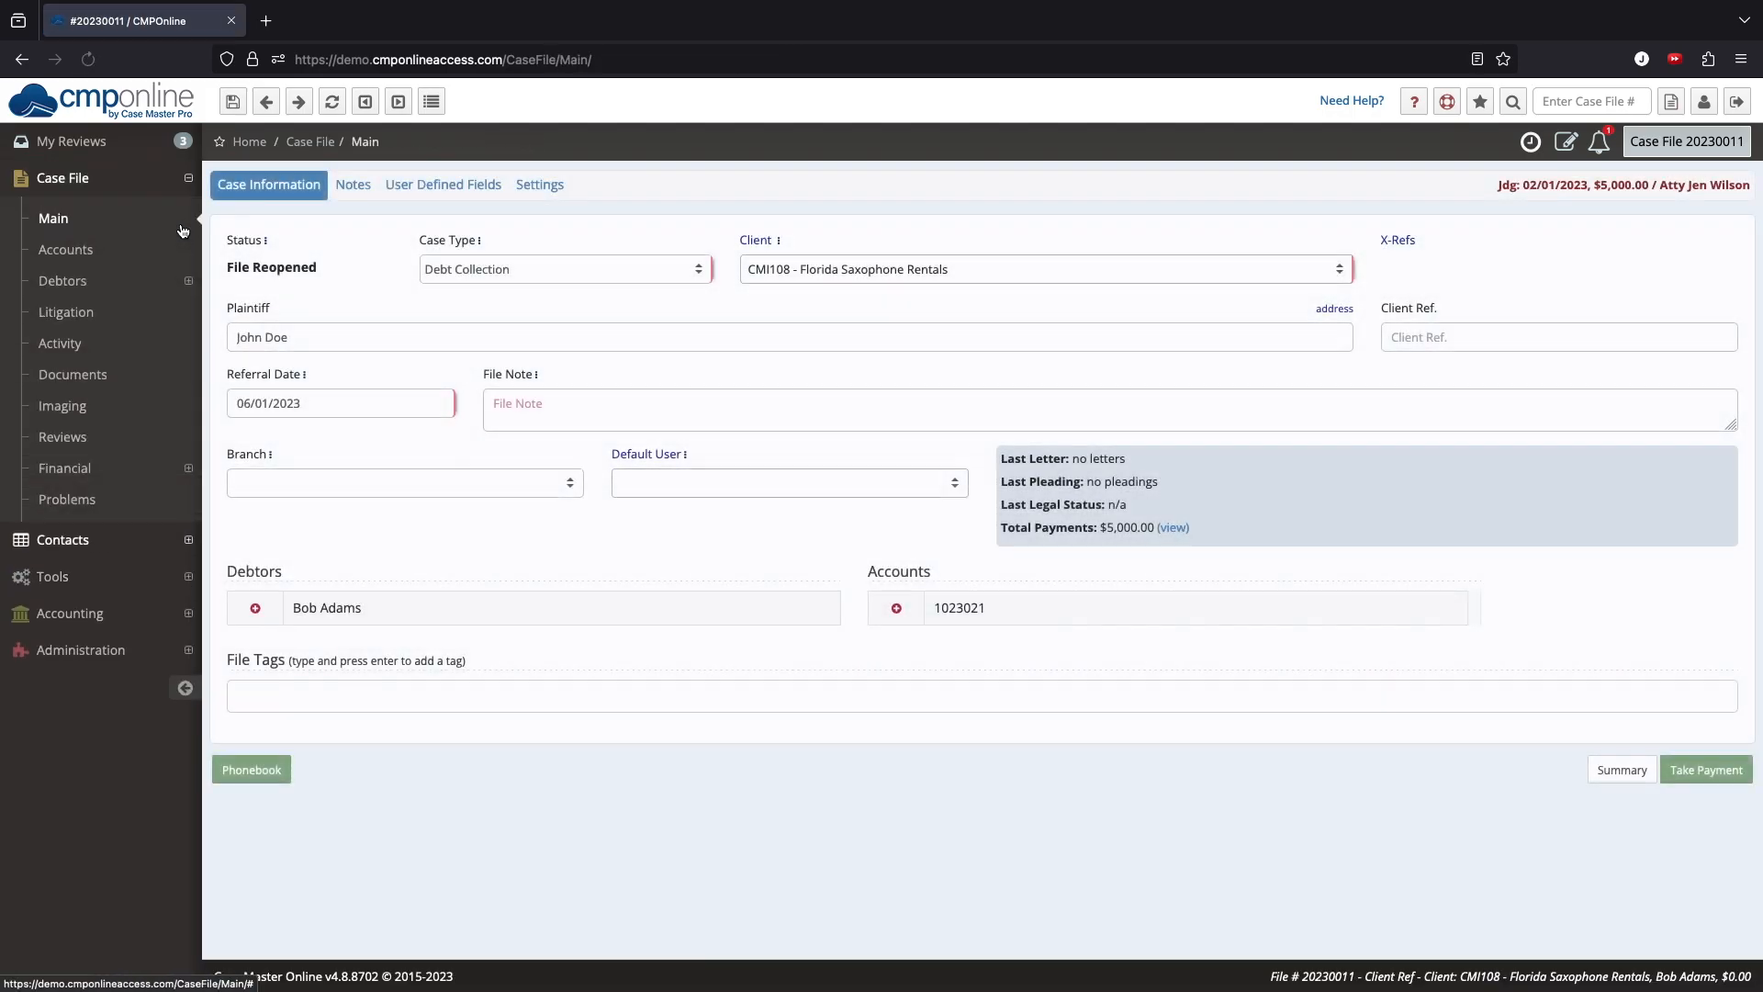
left_click(548, 191)
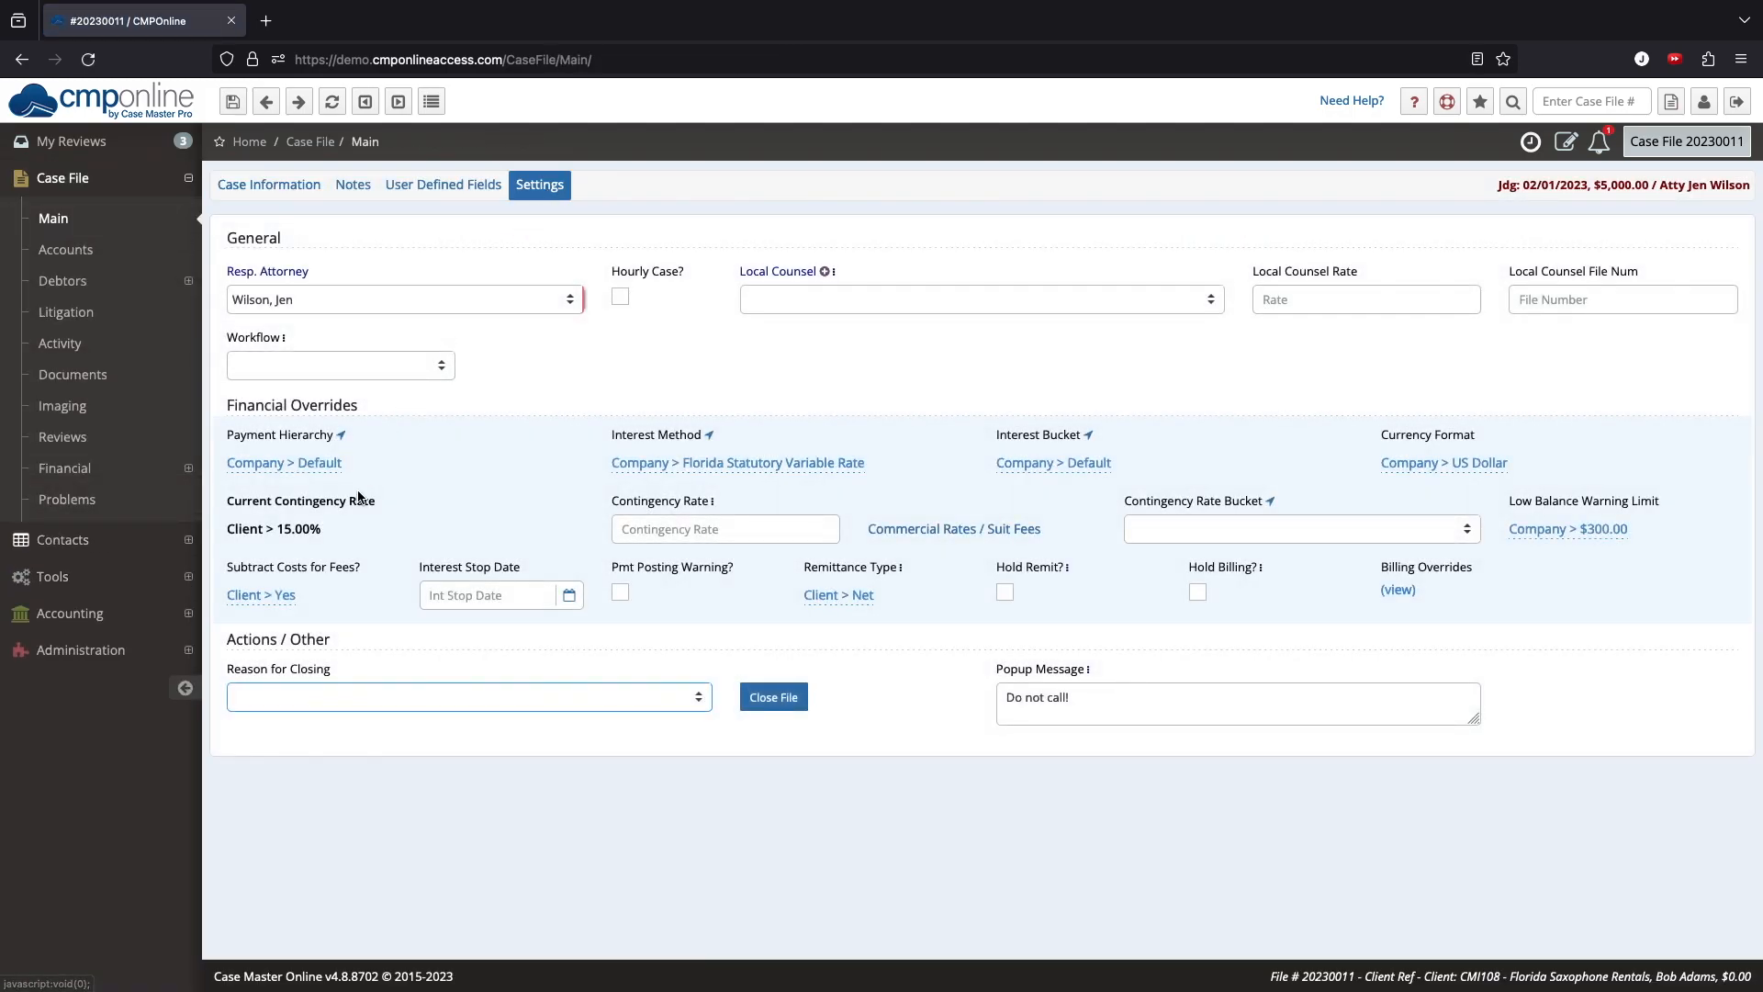
left_click_drag(329, 531, 221, 554)
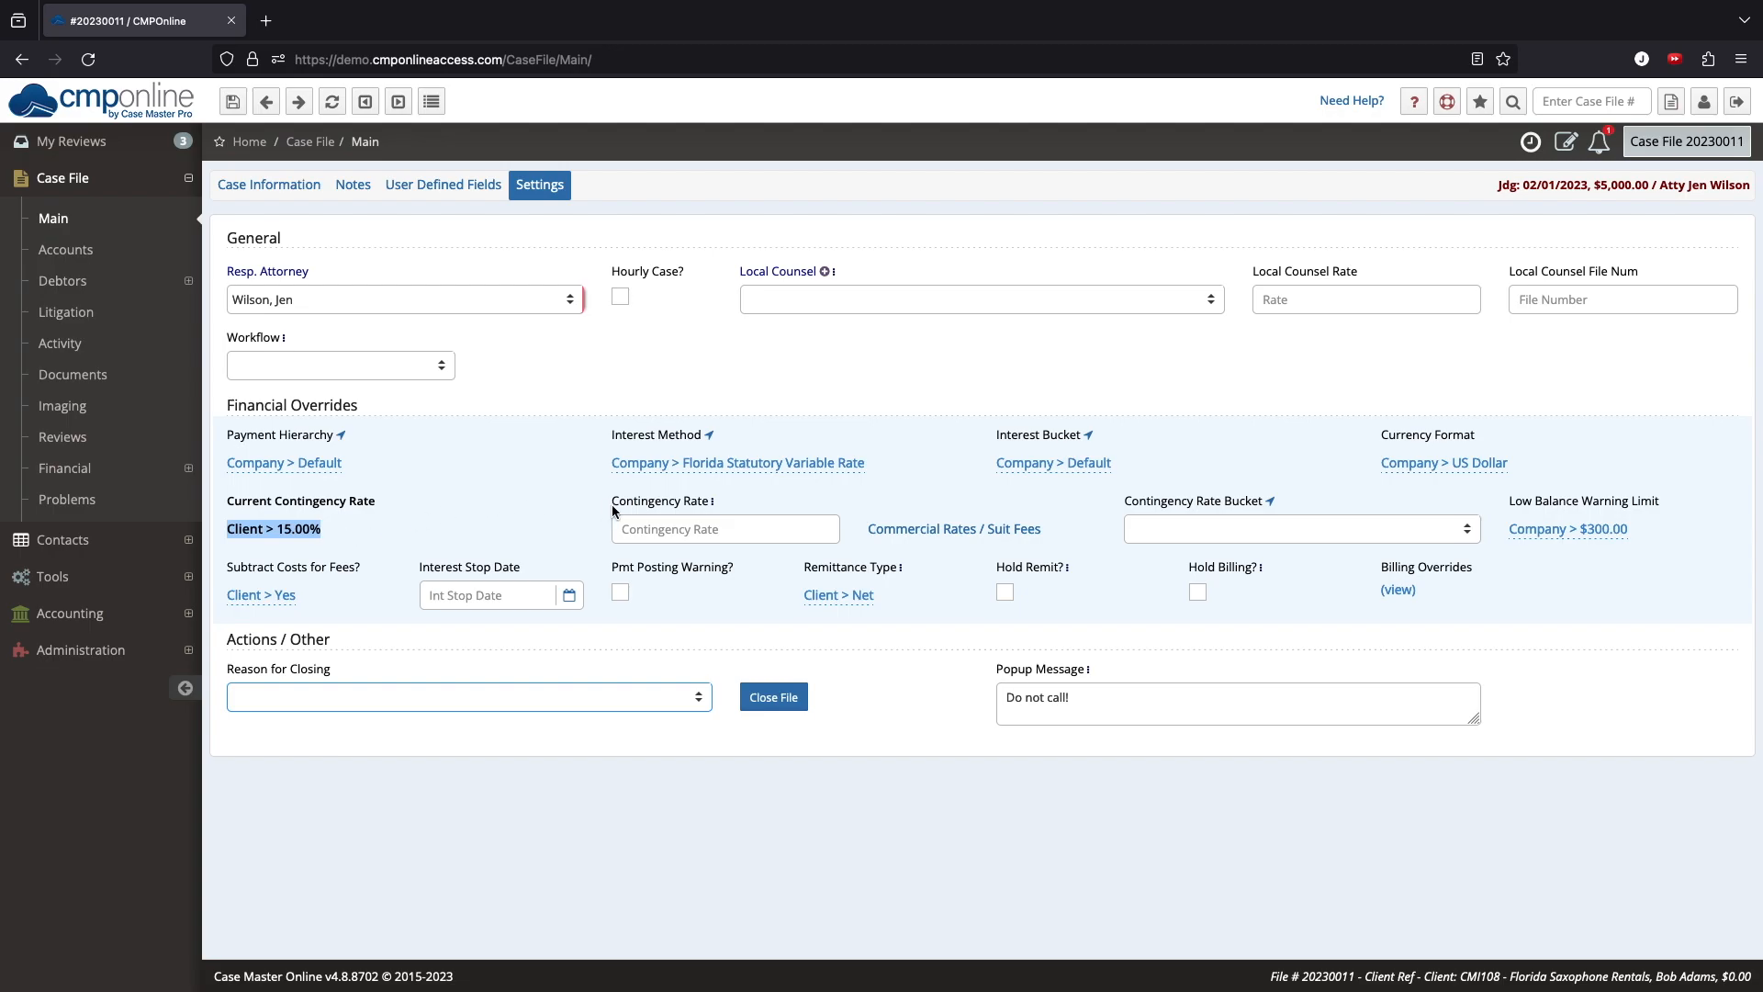
Step: Set the case file's contingency rate override to 20%
left_click(660, 521)
type("20")
key("Tab")
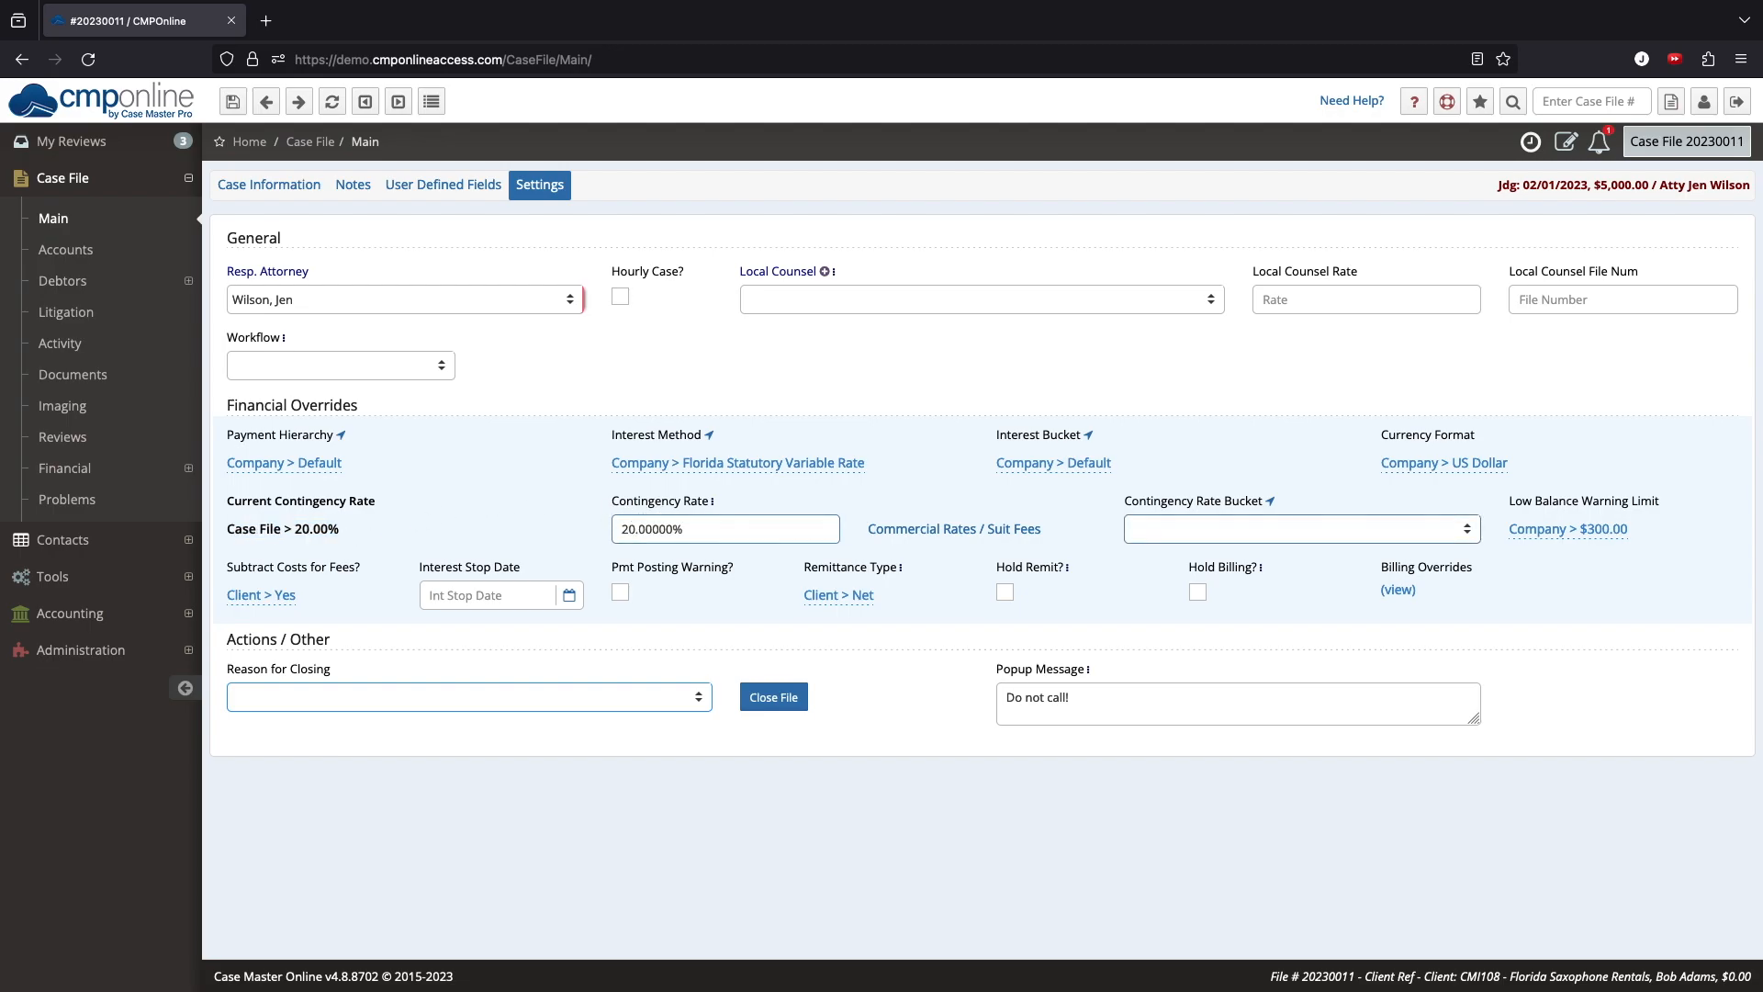
left_click_drag(344, 535, 222, 531)
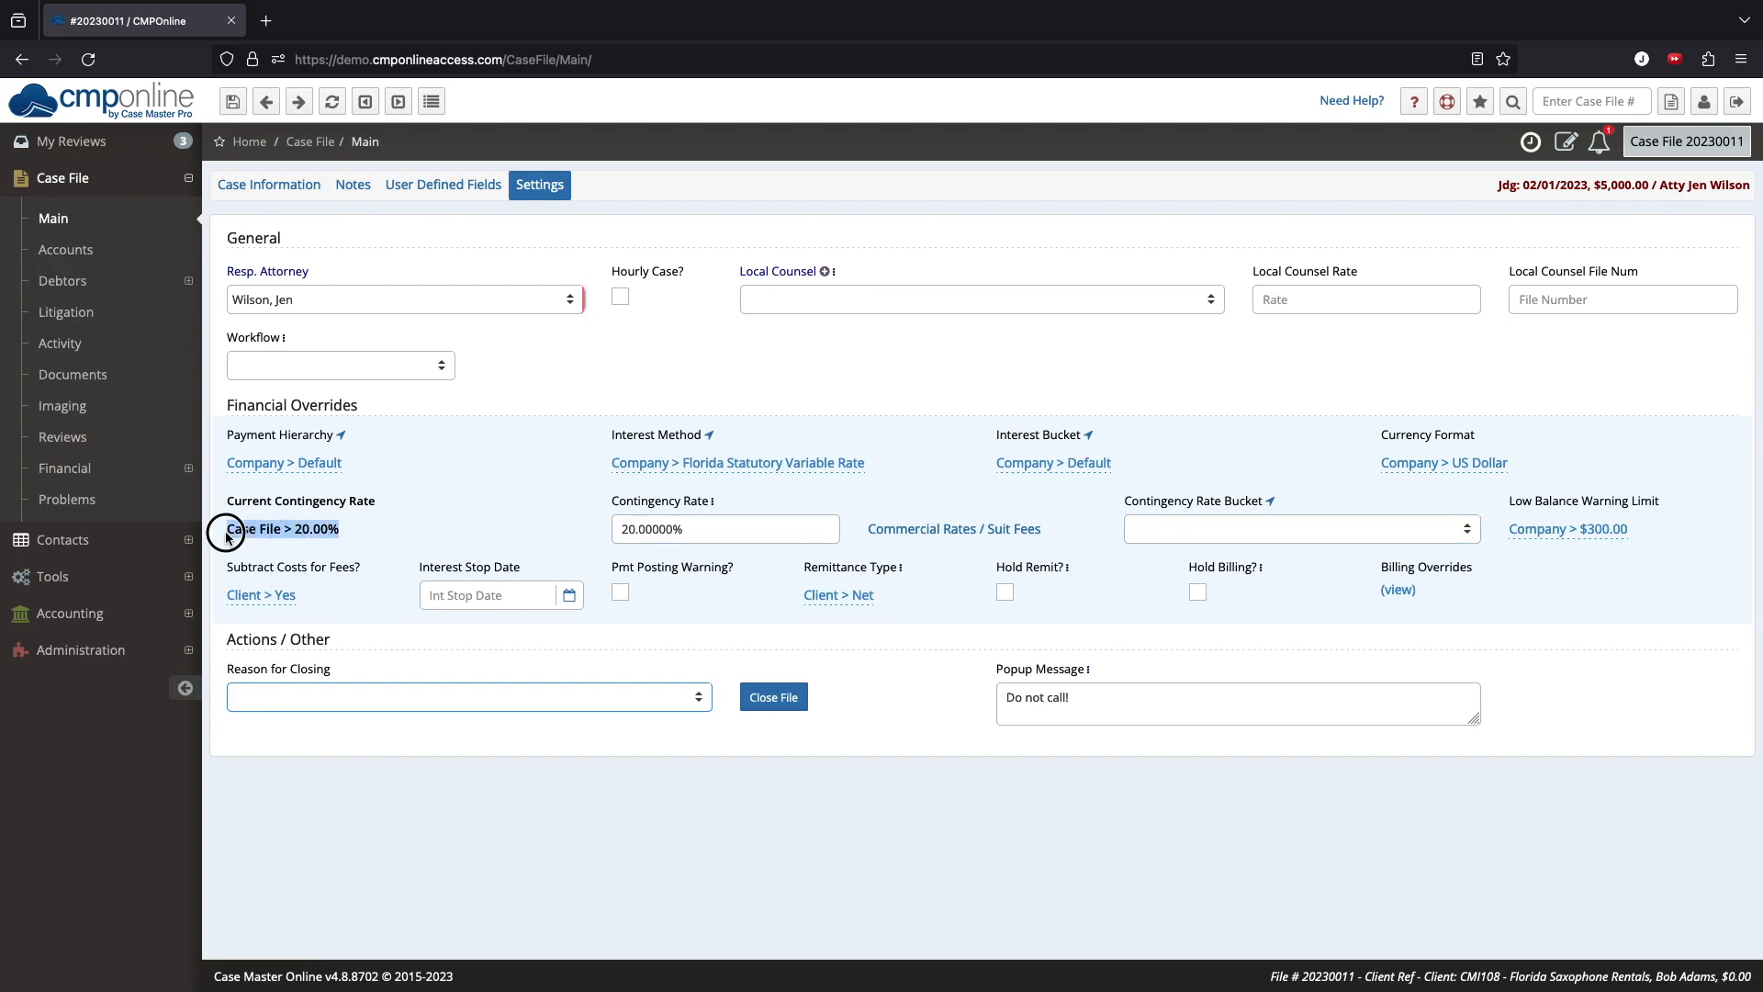
left_click(350, 532)
Step: Create a new contingency rate bucket described as Demo Bucket Breakdowns
left_click(129, 650)
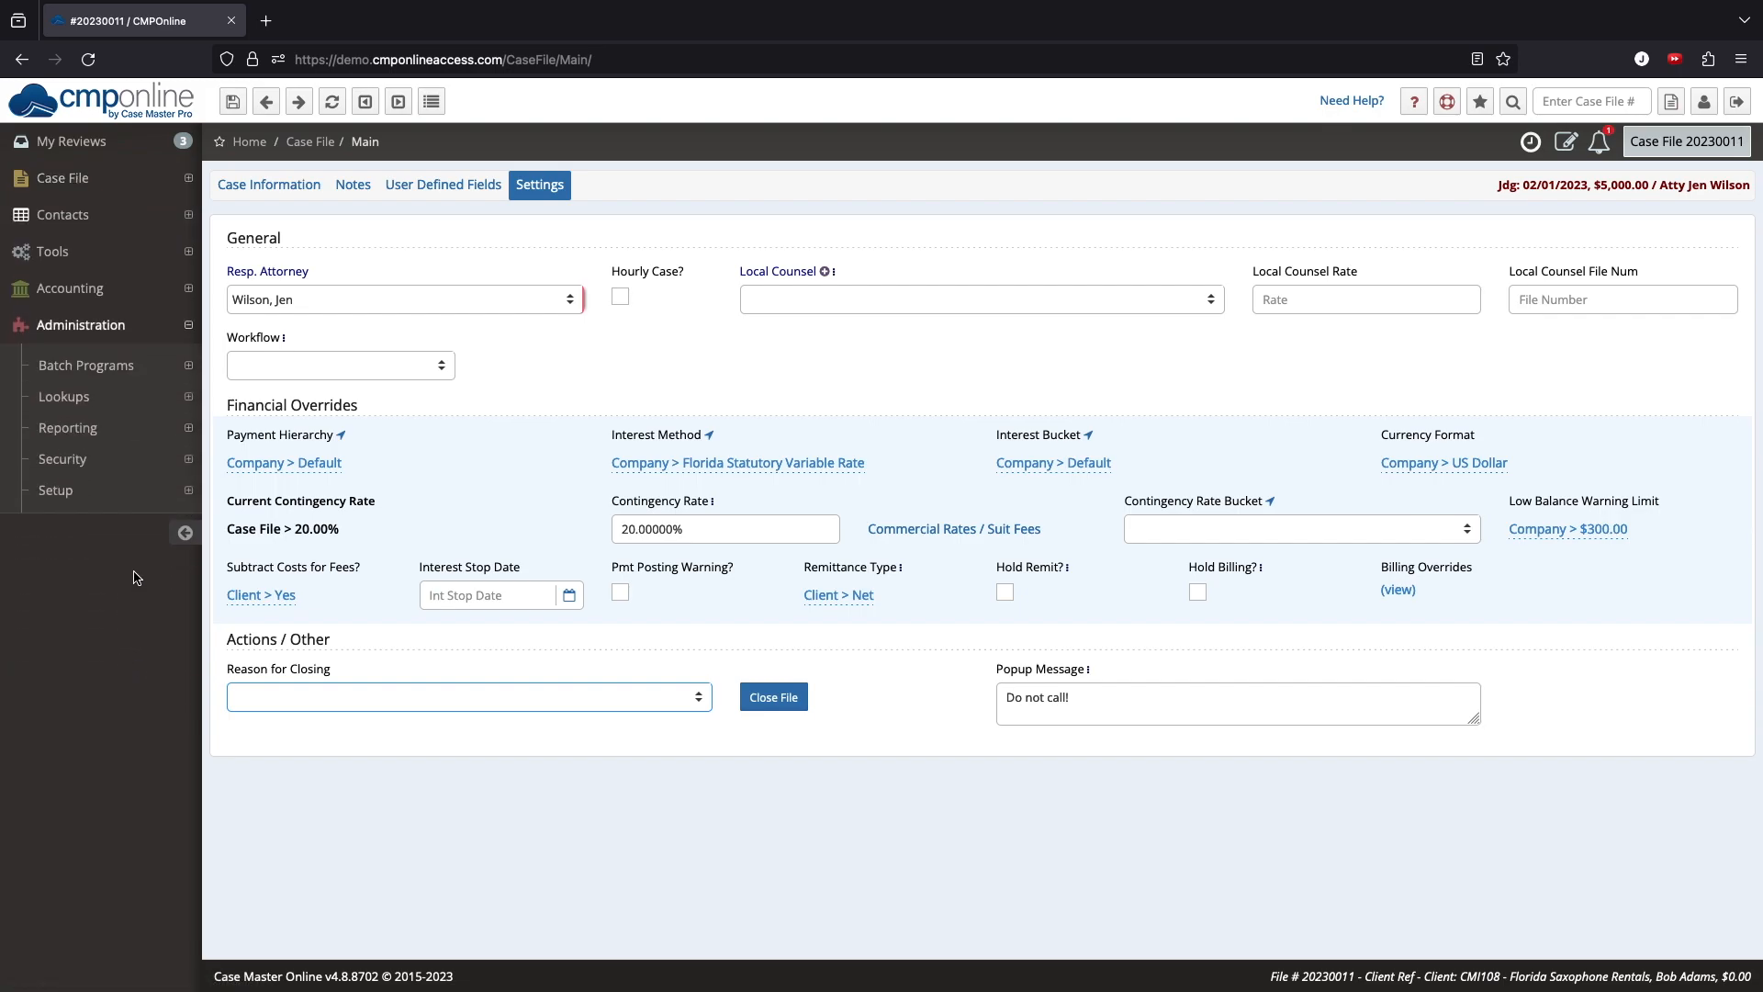
left_click(154, 400)
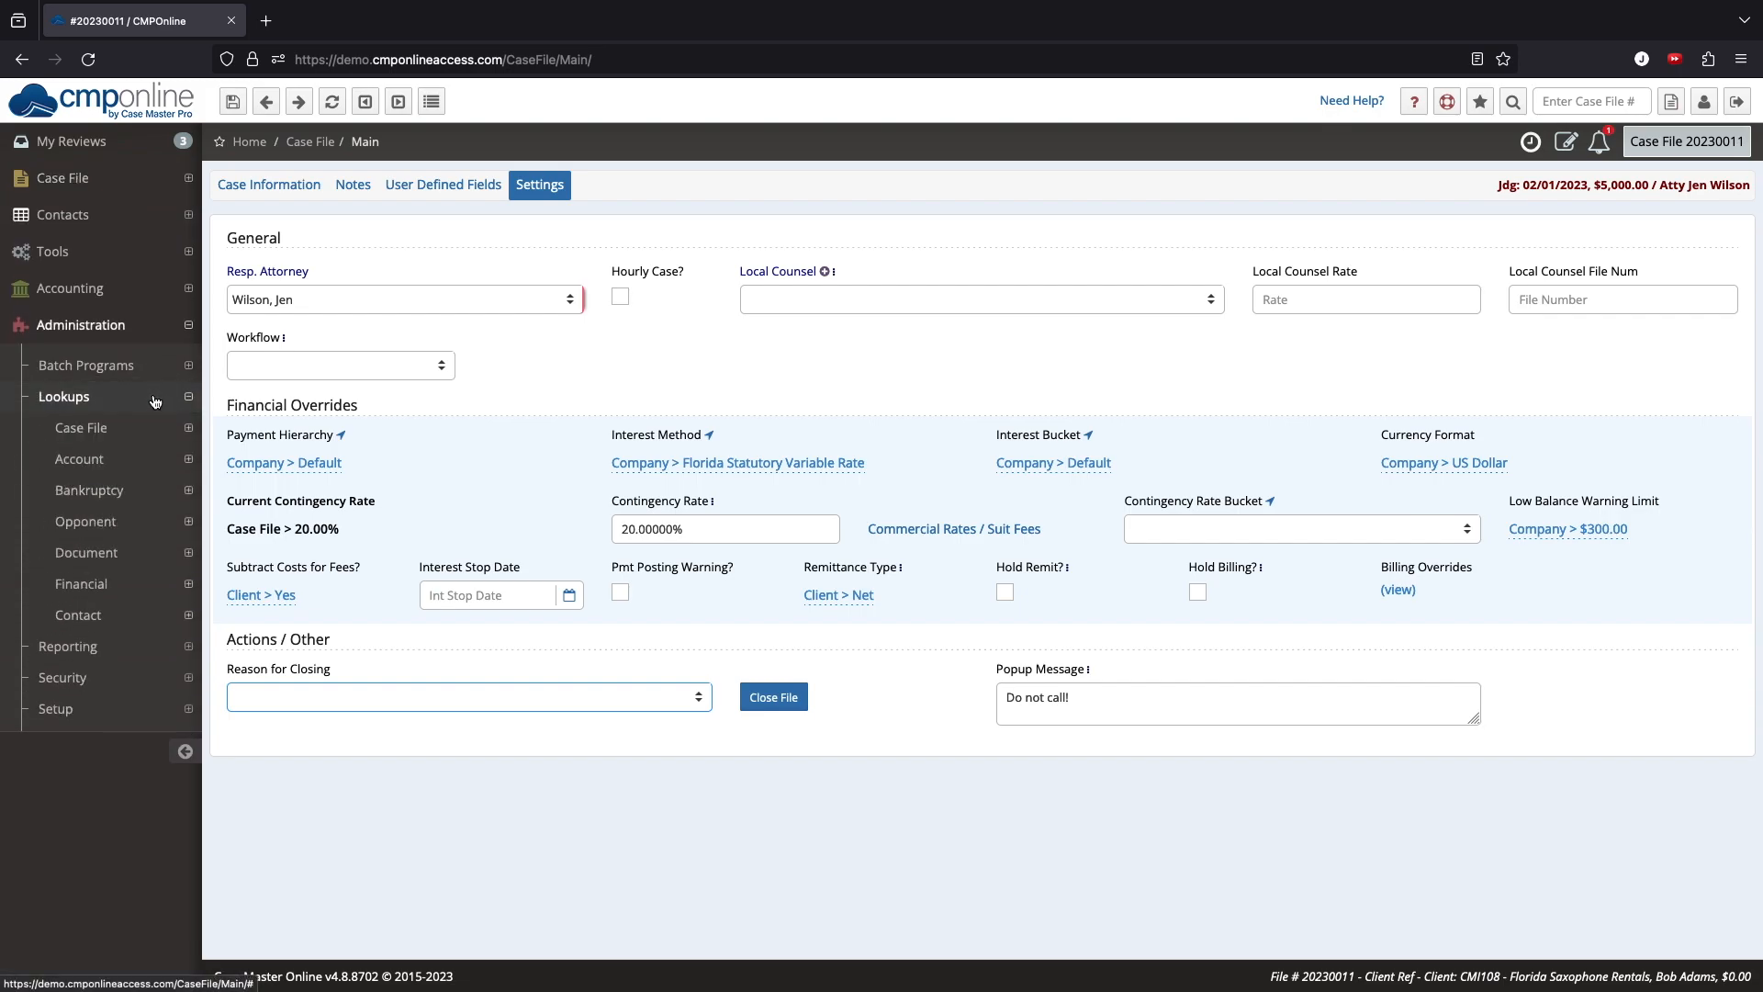
left_click(161, 586)
left_click(120, 620)
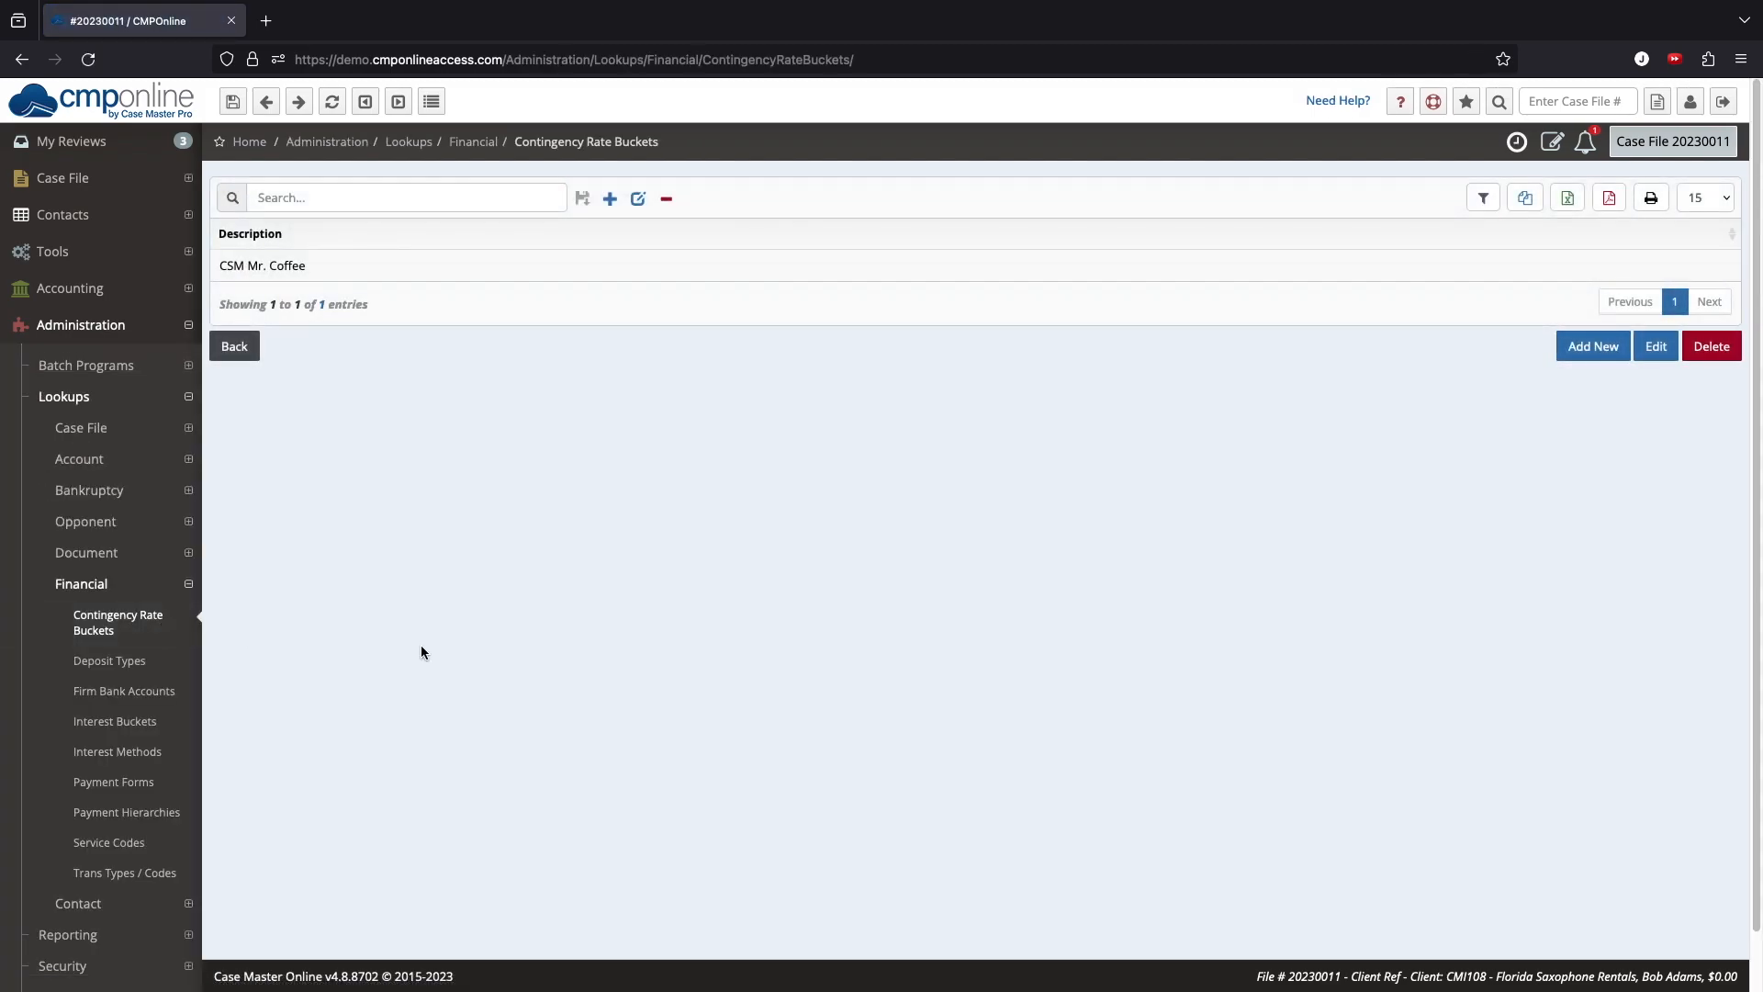
left_click(1570, 358)
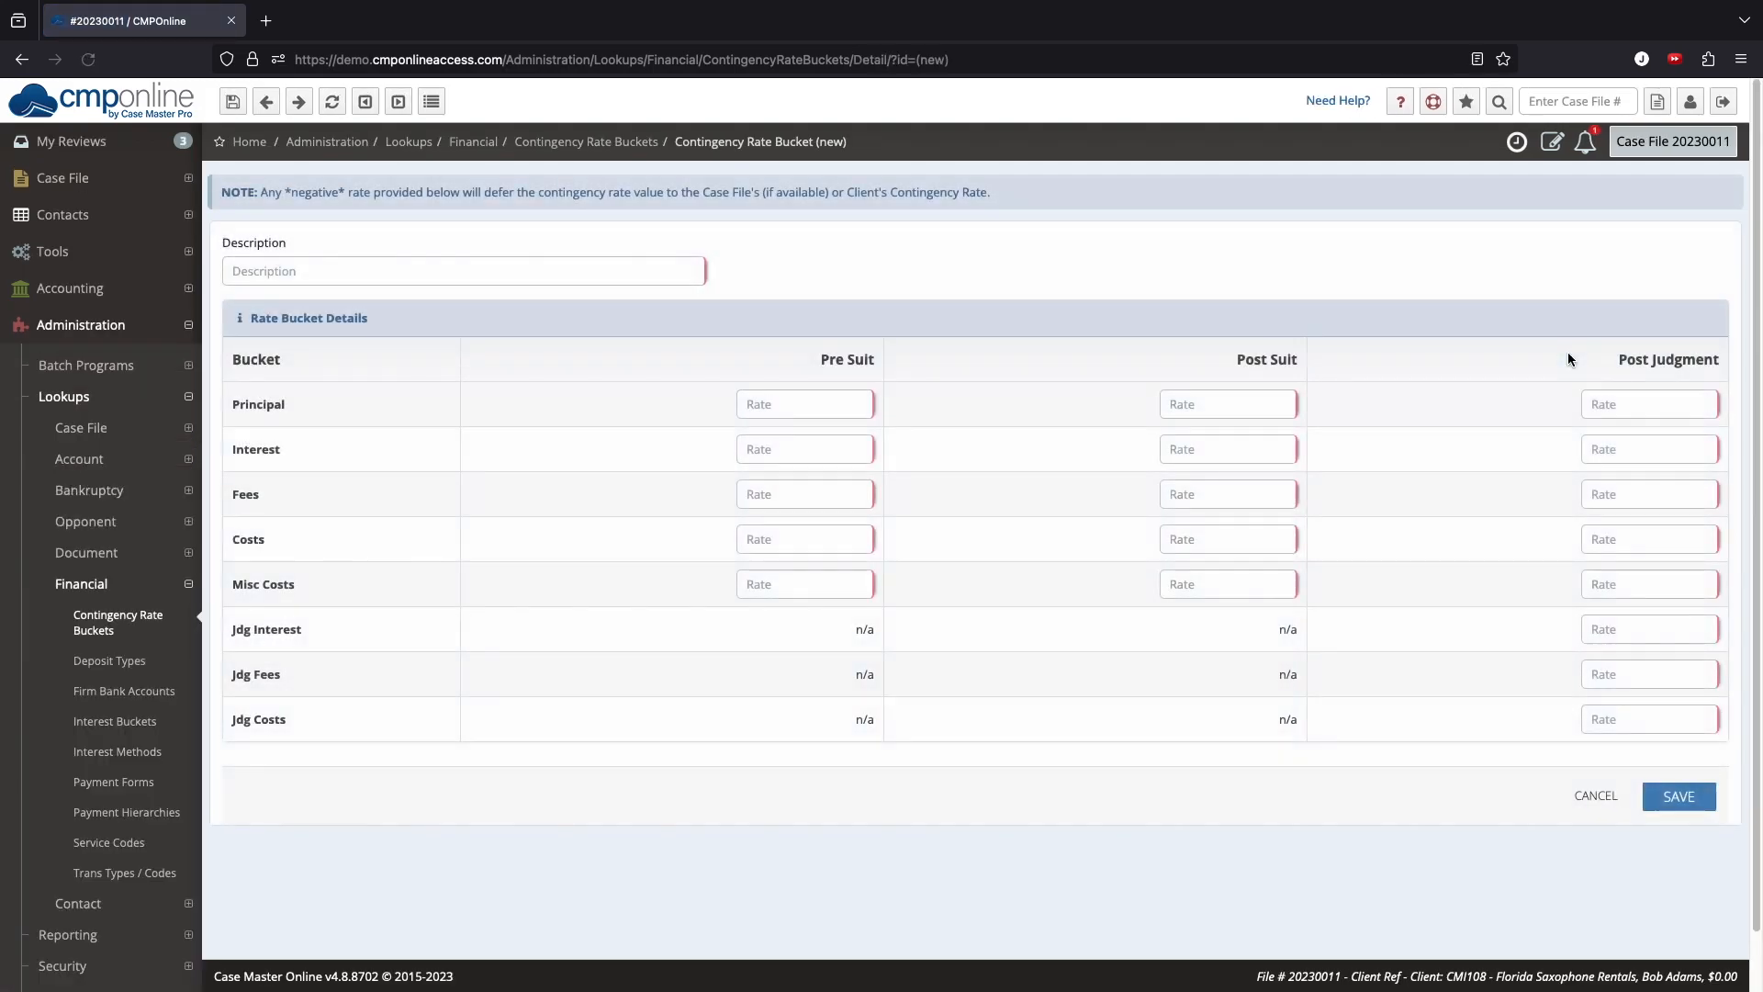
left_click(629, 275)
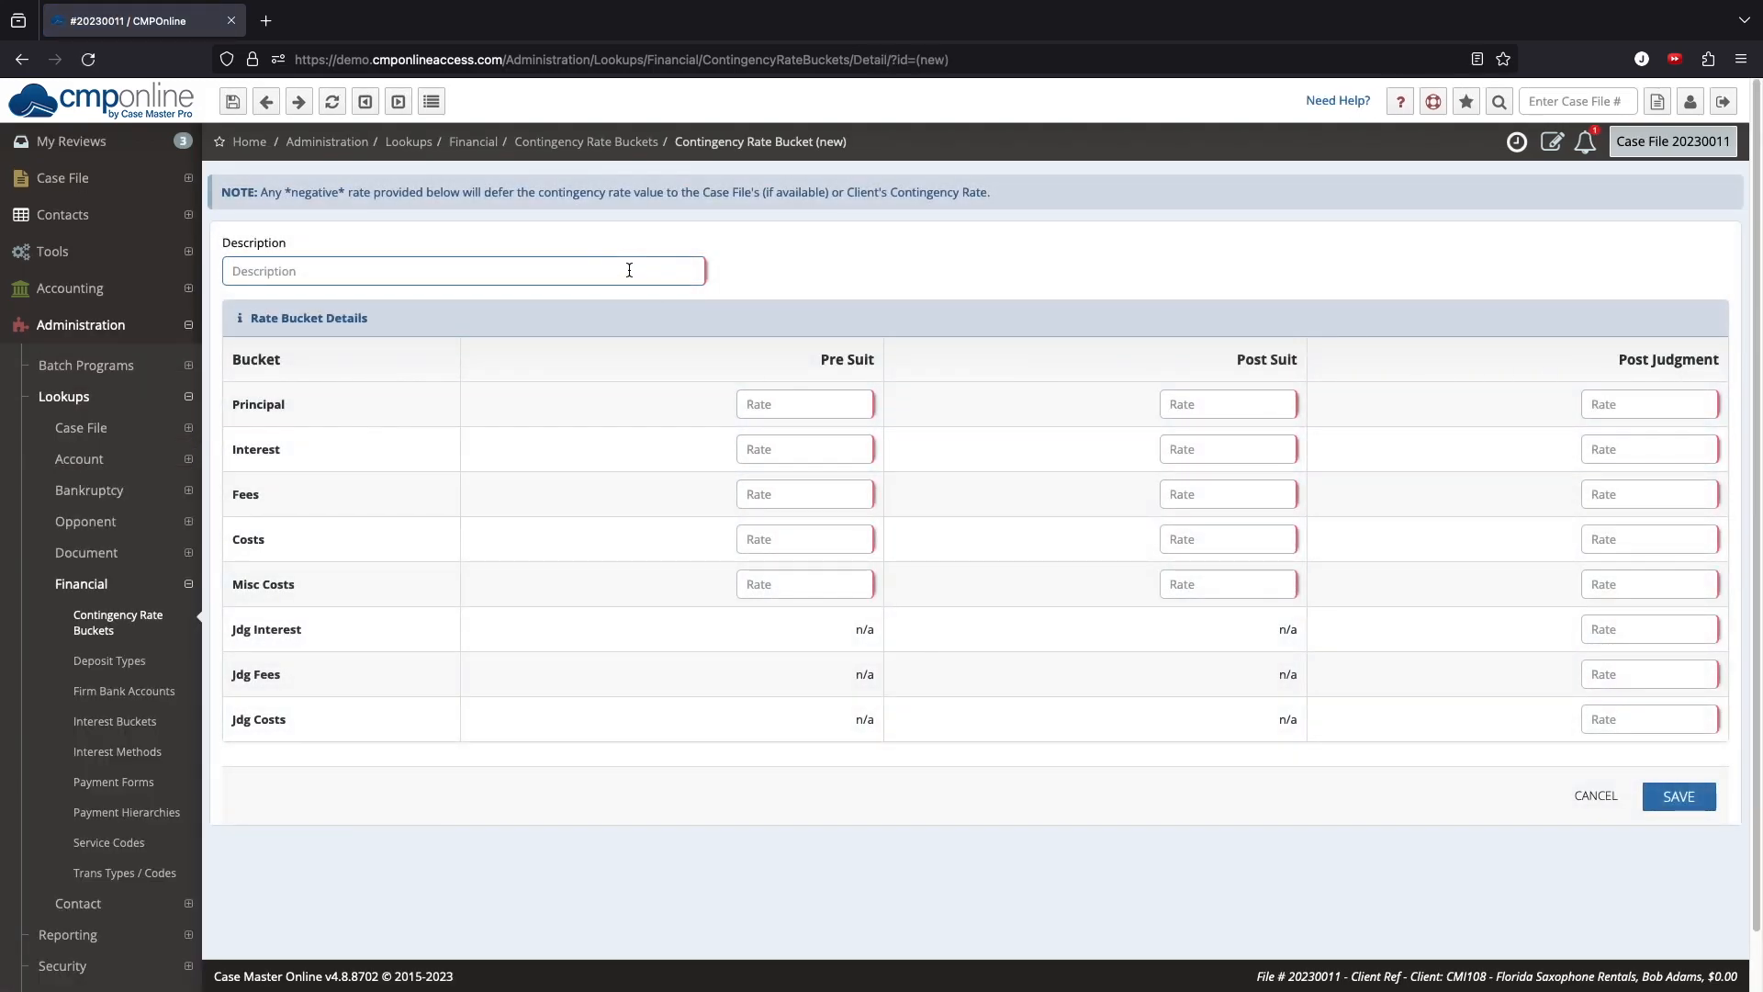
type("Demo Bucket Breakdowns")
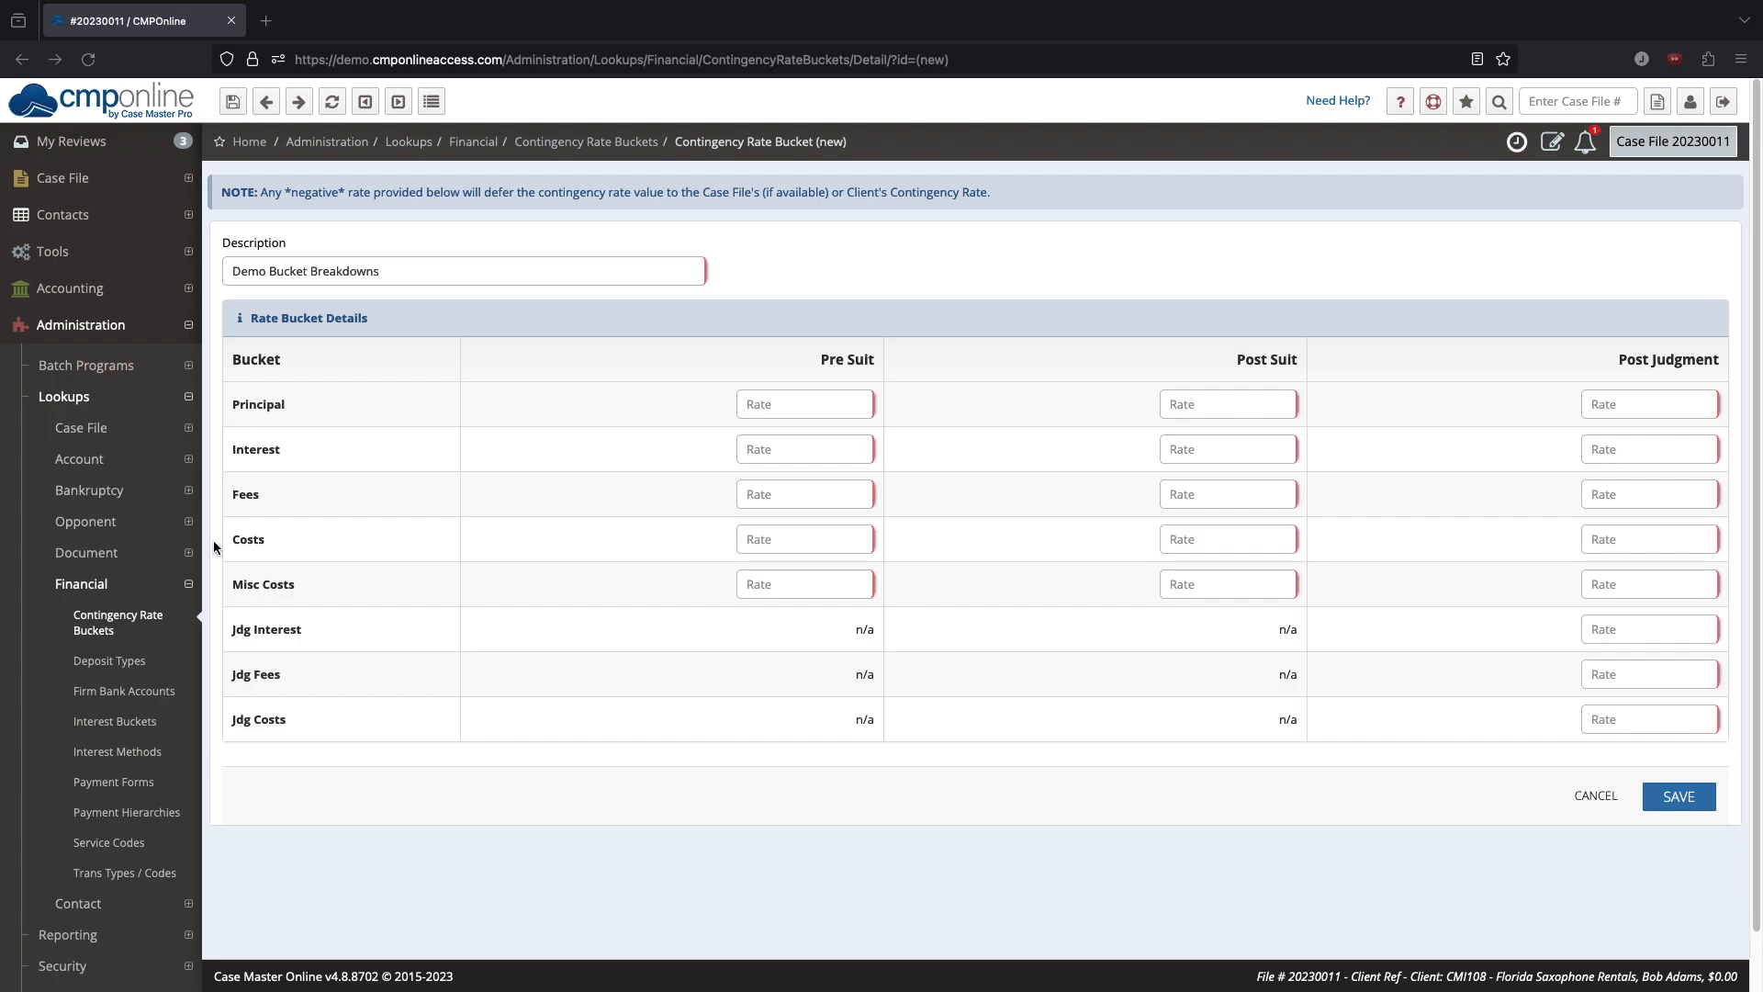
Step: Enter principal rates of 25%, 0%, 25% and interest rates of 60%, 50%, 50% for pre suit, post suit and post judgment
left_click(780, 405)
type("25")
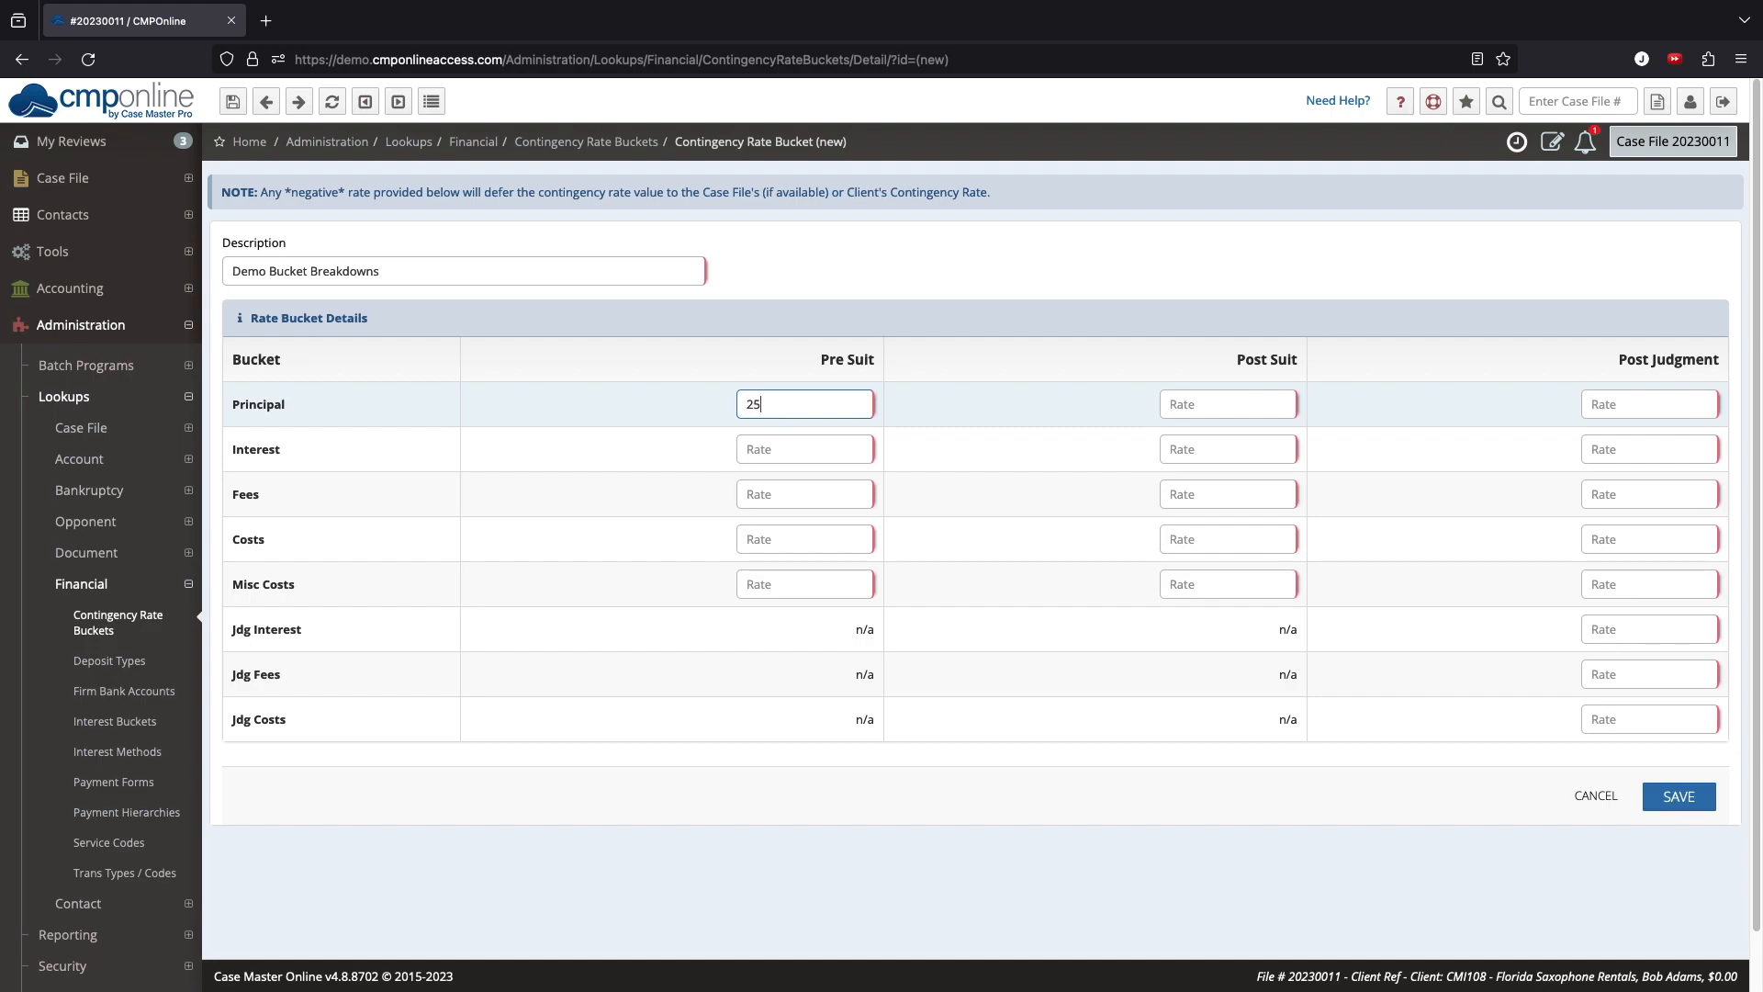
key("Tab")
type("0")
key("Tab")
type("25")
key("Tab")
type("60")
key("Tab")
type("50")
key("Tab")
type("50")
key("Tab")
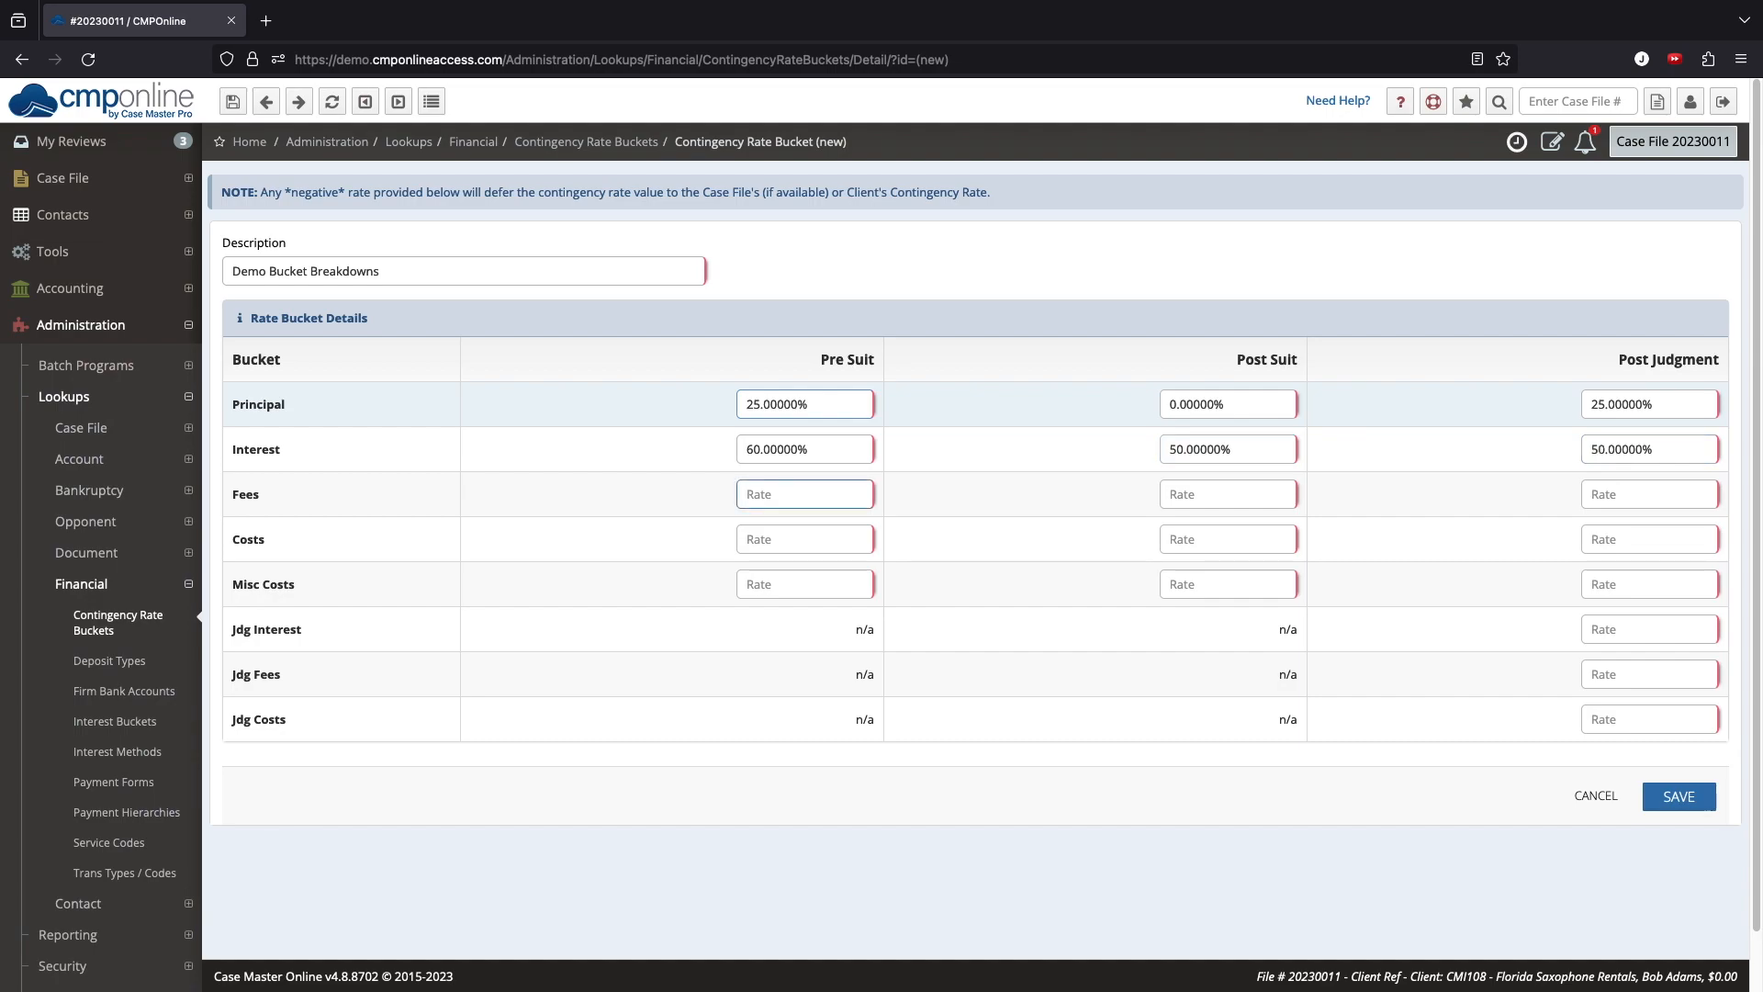
Step: Set fees, costs and misc costs to 0%, judgment interest to 50%, judgment fees and costs to 0%, and save the bucket
type("0")
key("Tab")
type("0")
key("Tab")
type("0")
key("Tab")
type("0")
key("Tab")
type("0")
key("Tab")
type("0")
key("Tab")
type("0")
key("Tab")
key("0")
key("Tab")
key("0")
key("Tab")
type("50")
key("Tab")
type("0")
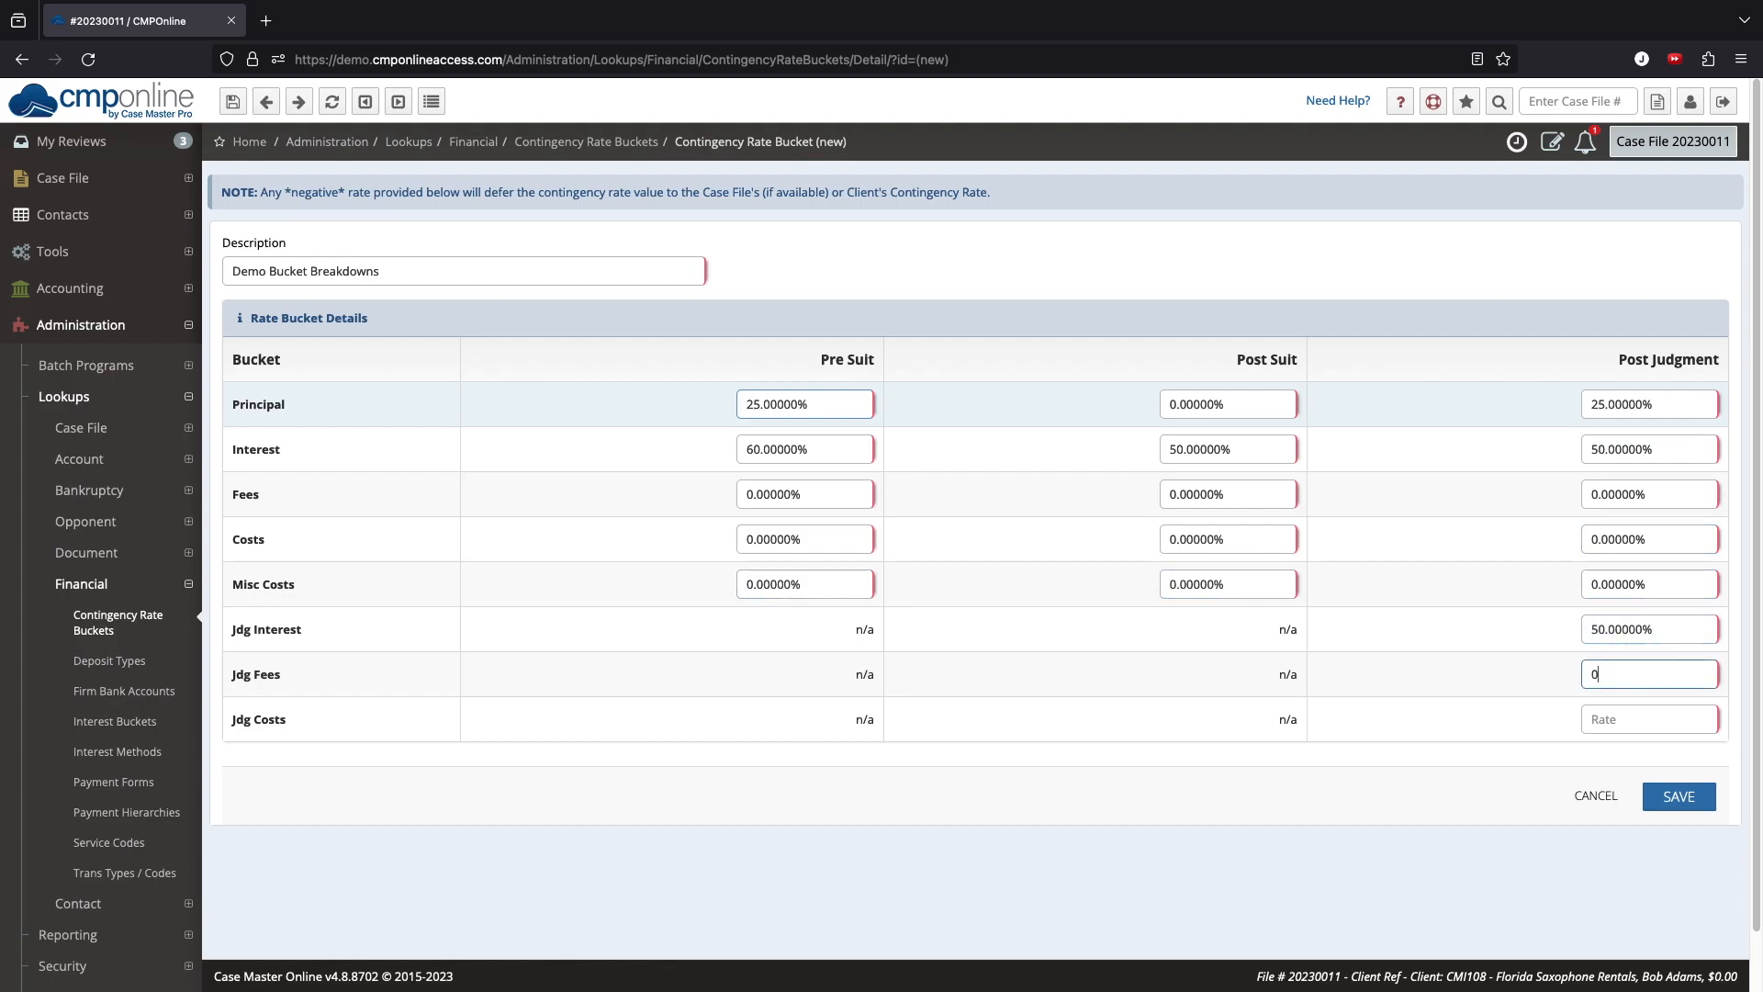
key("Tab")
type("0")
key("Tab")
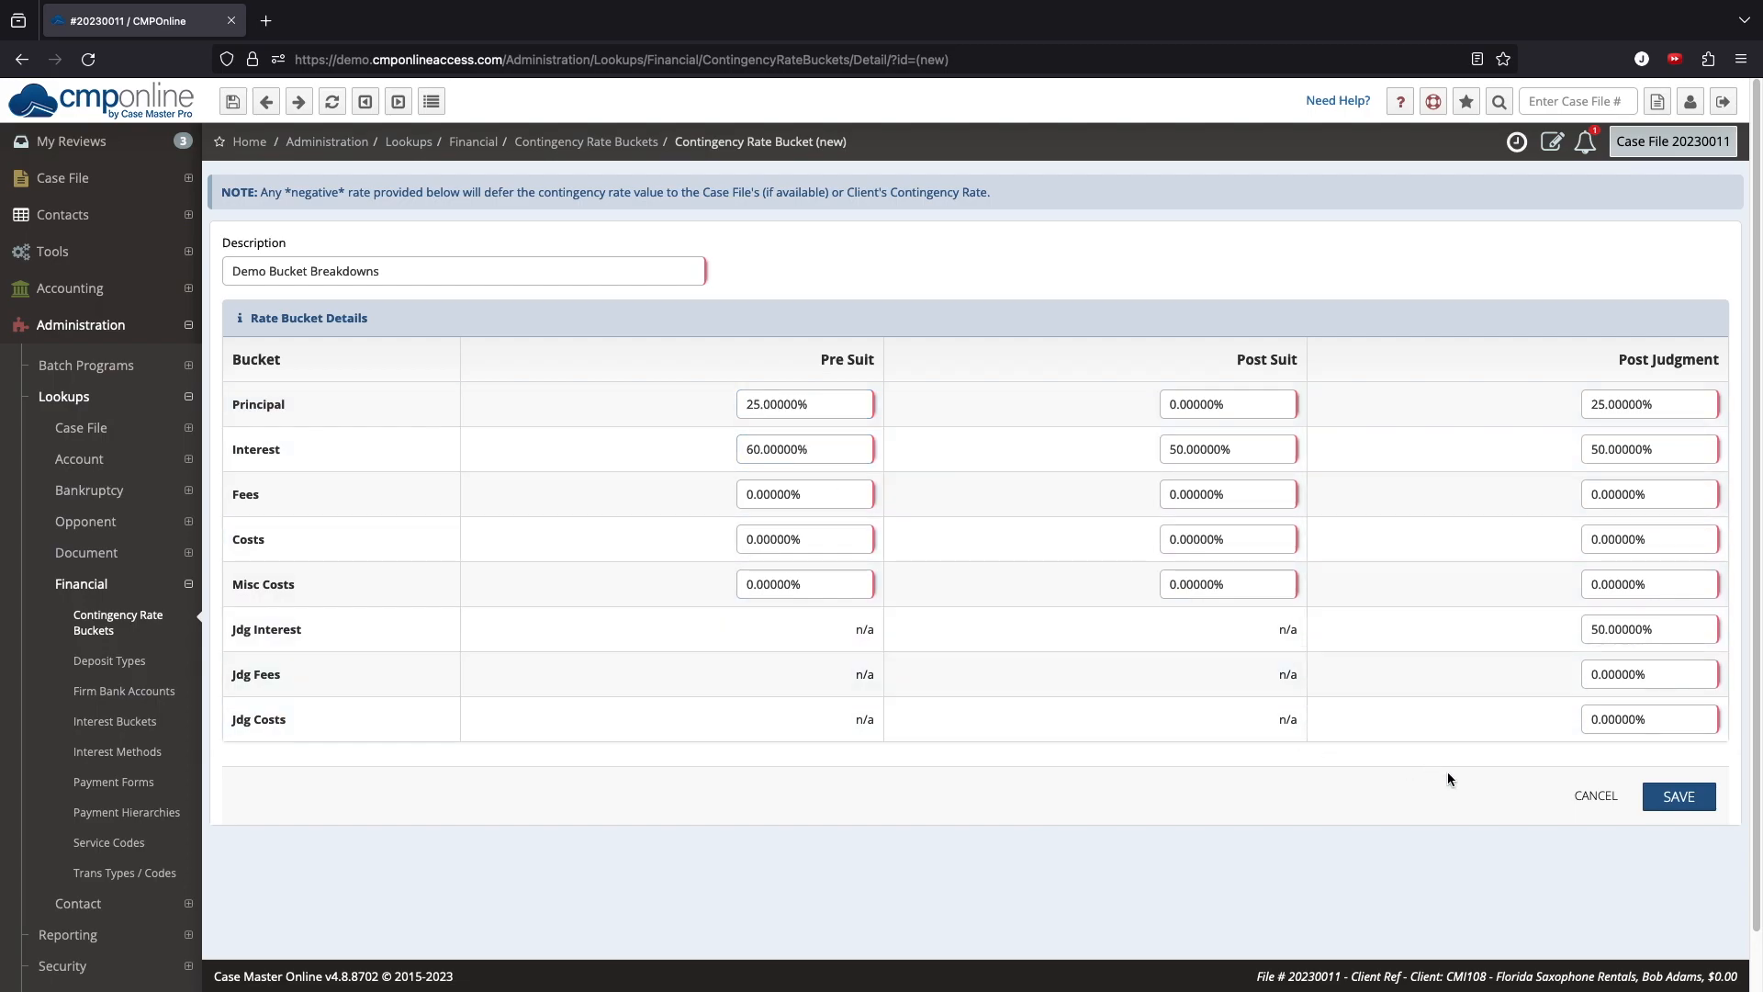
left_click(1687, 797)
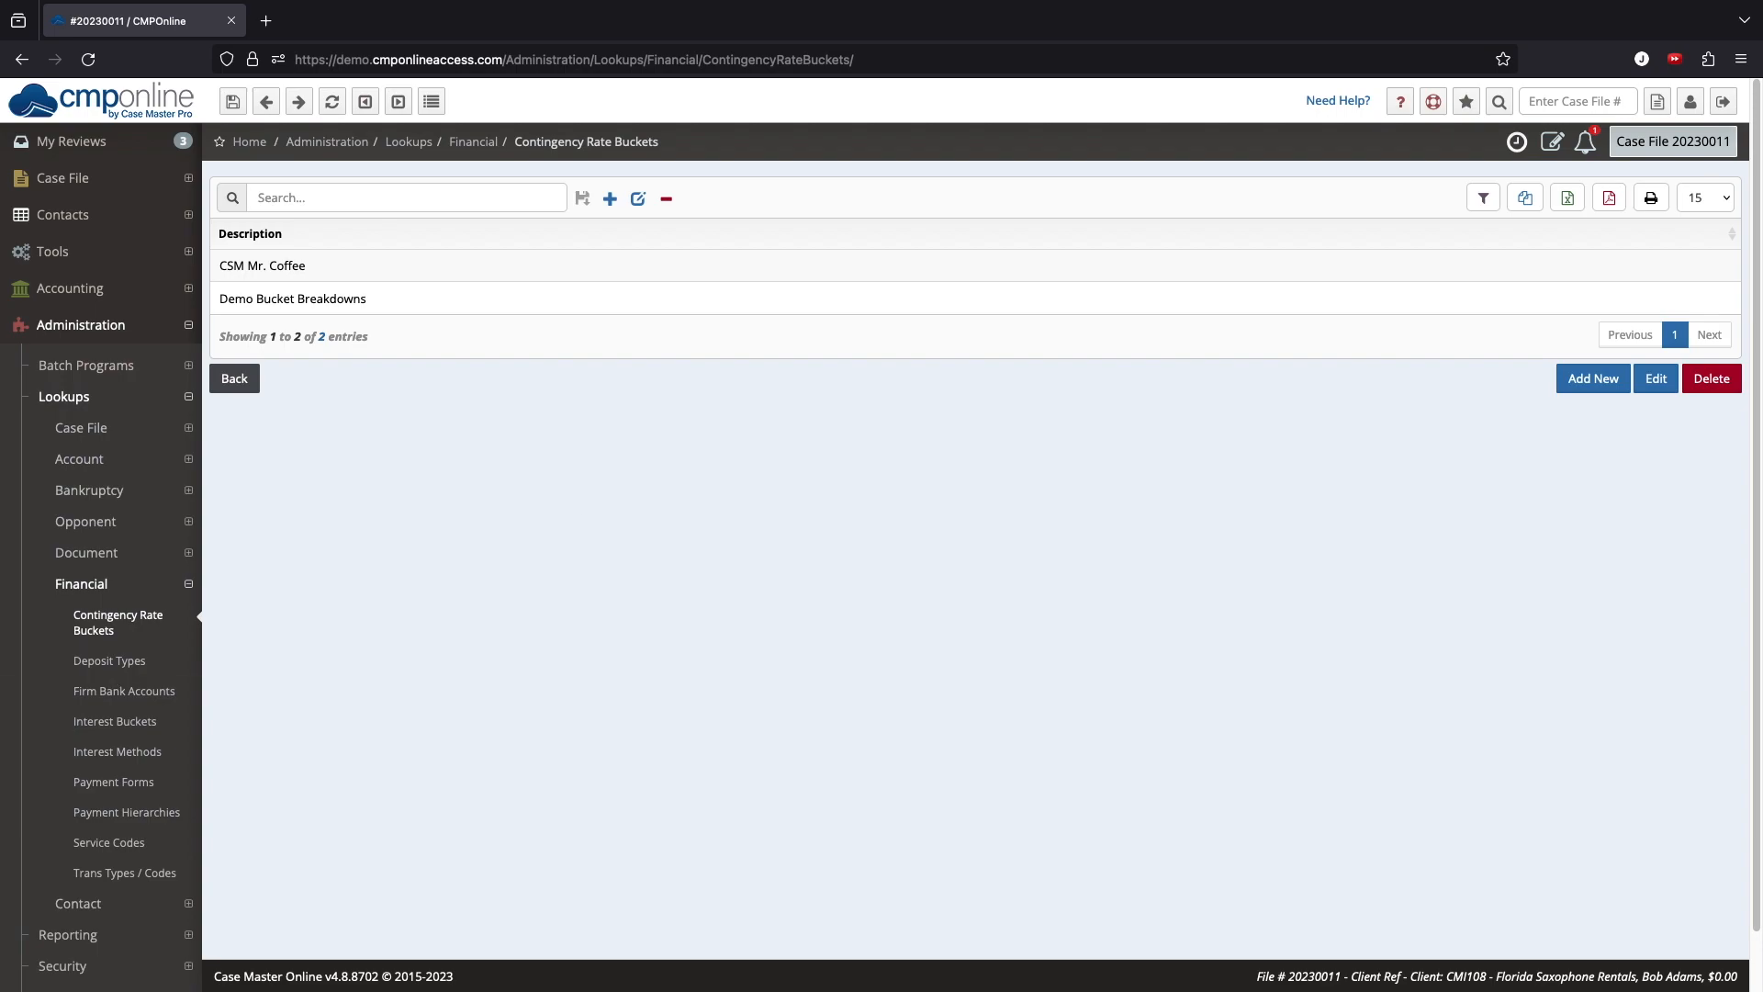
Step: Assign the Demo Bucket Breakdowns contingency rate bucket in the Florida Saxophone Rentals client's remittance settings and save
left_click(184, 220)
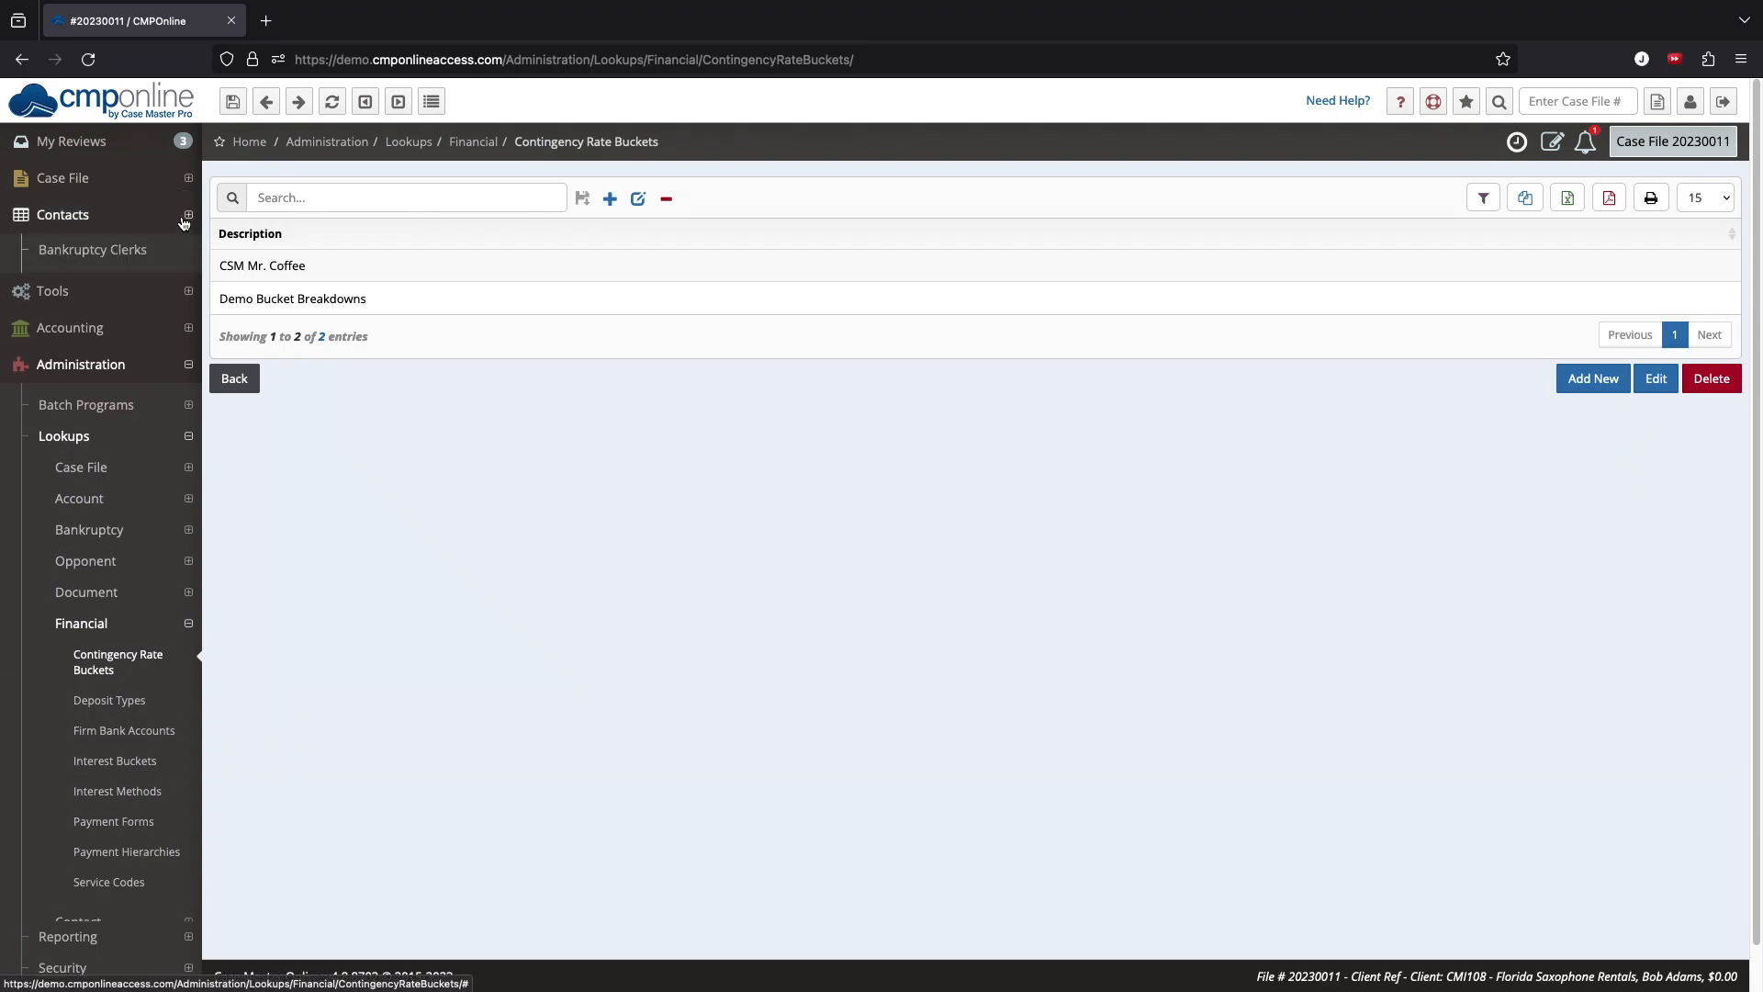
left_click(169, 381)
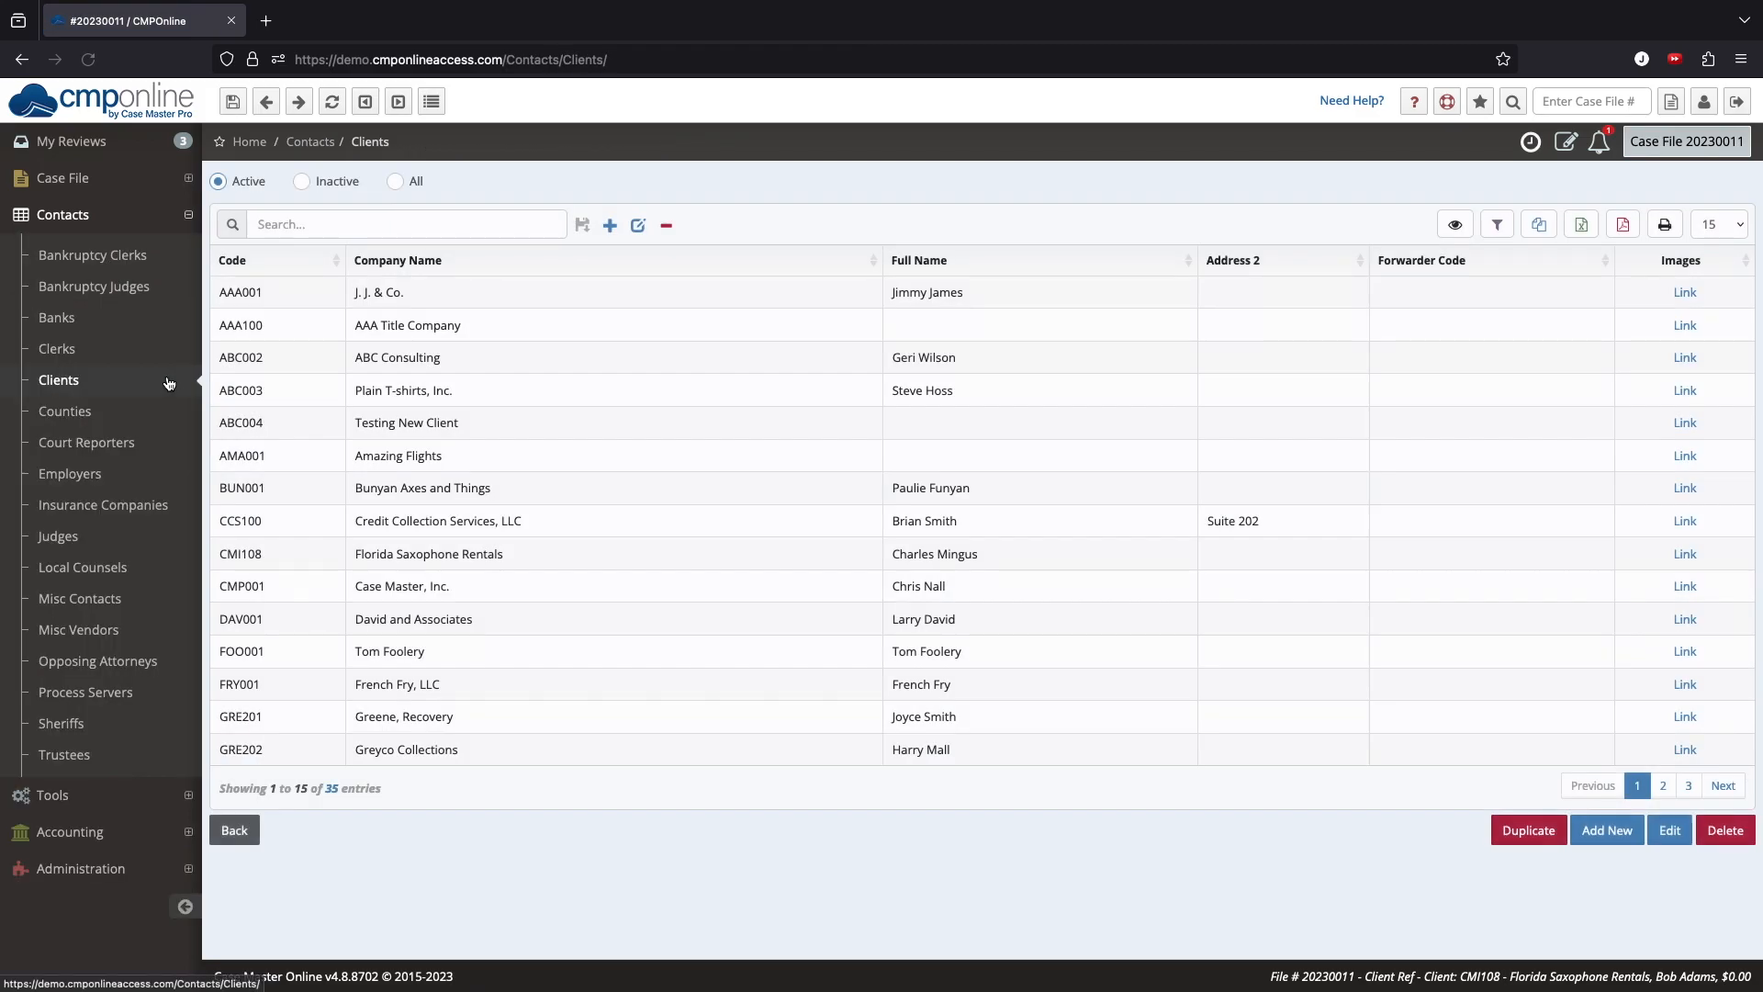
double_click(625, 549)
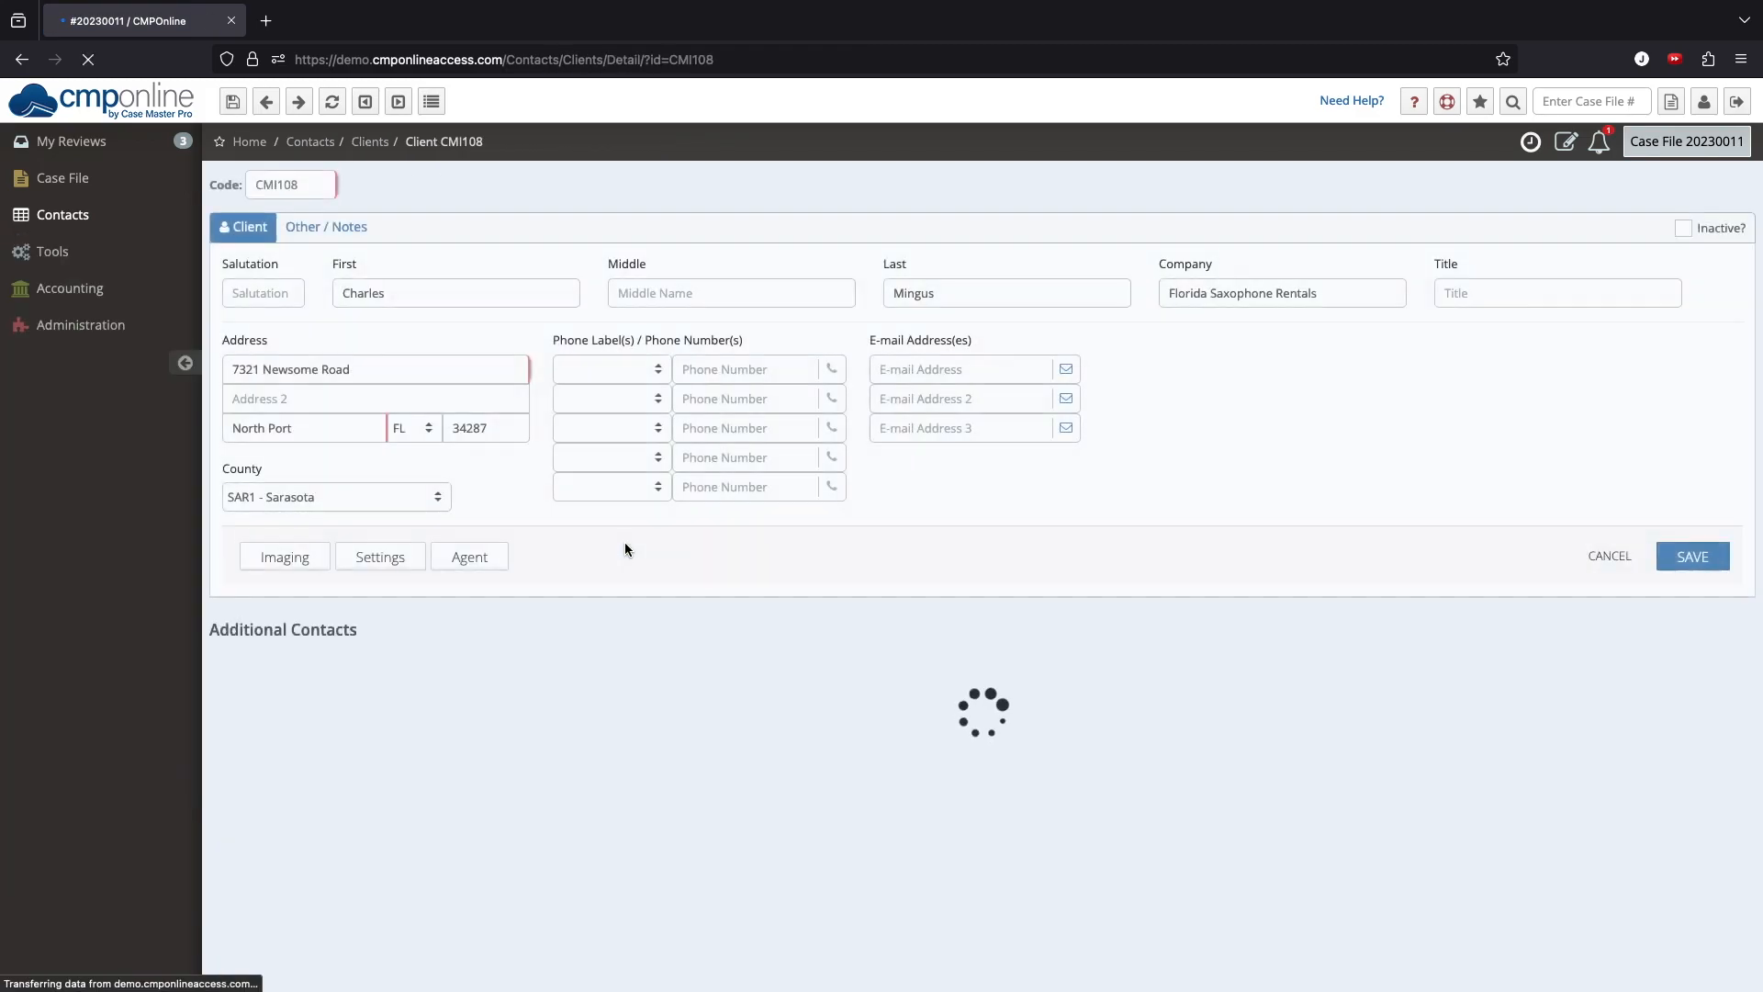
left_click(398, 558)
left_click(522, 189)
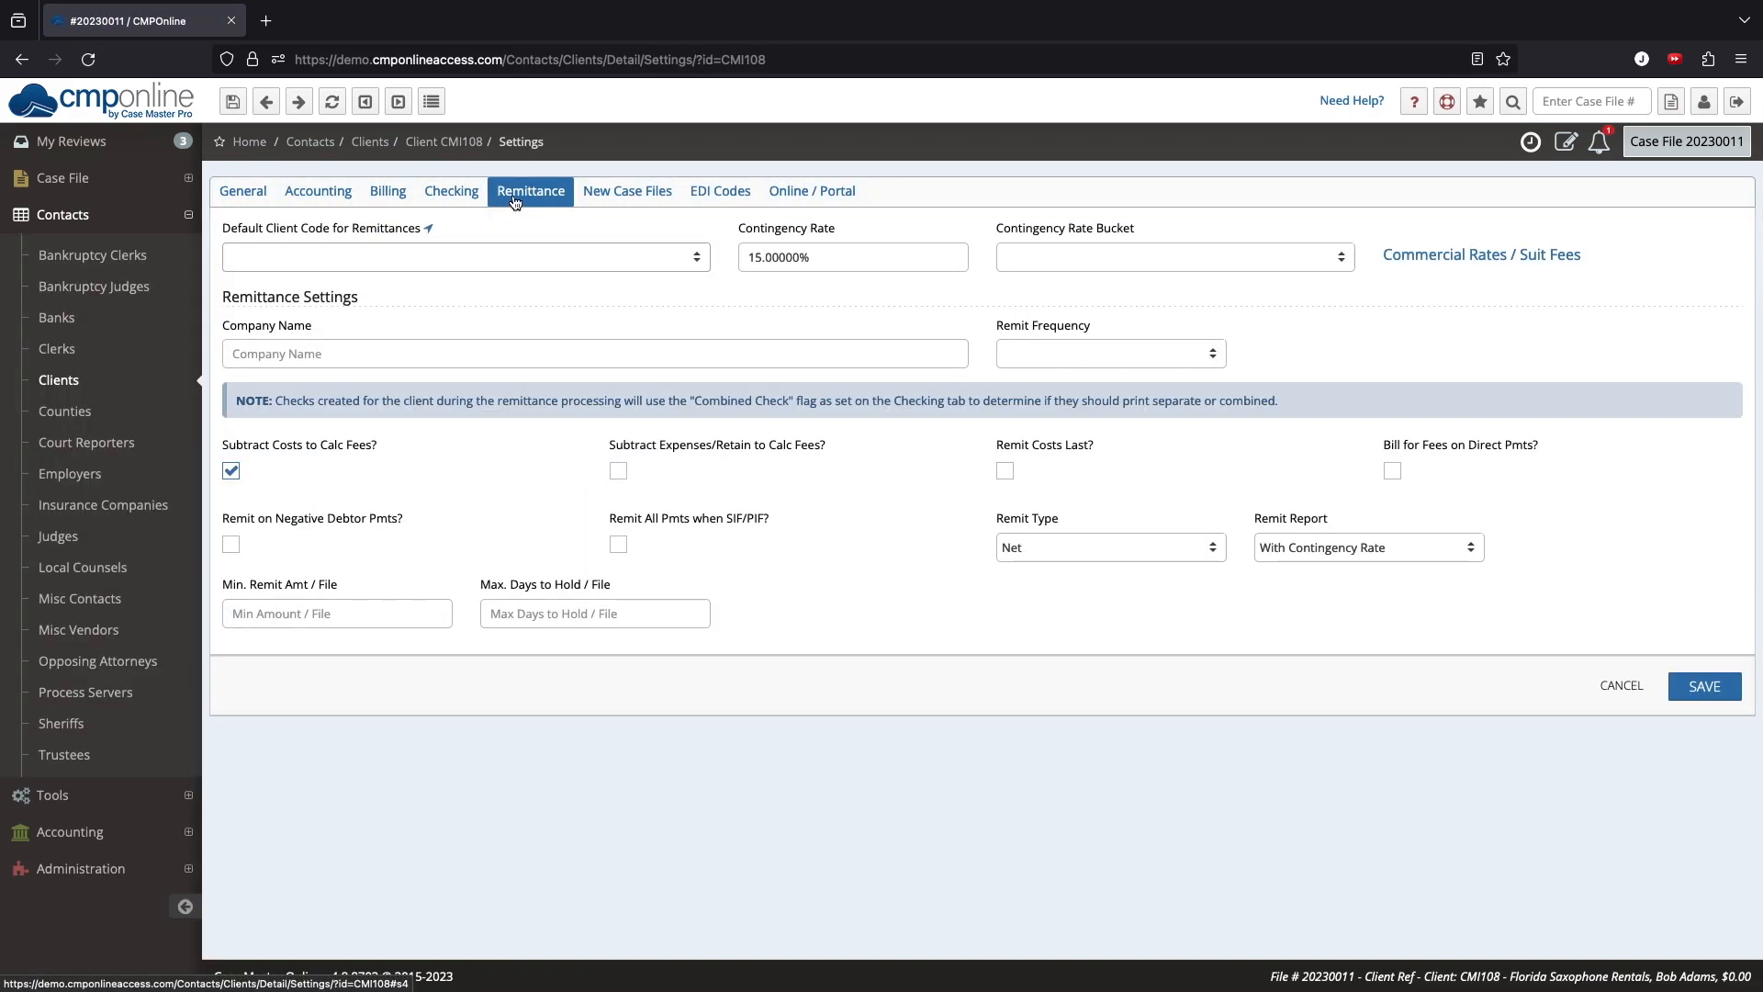
left_click(1164, 256)
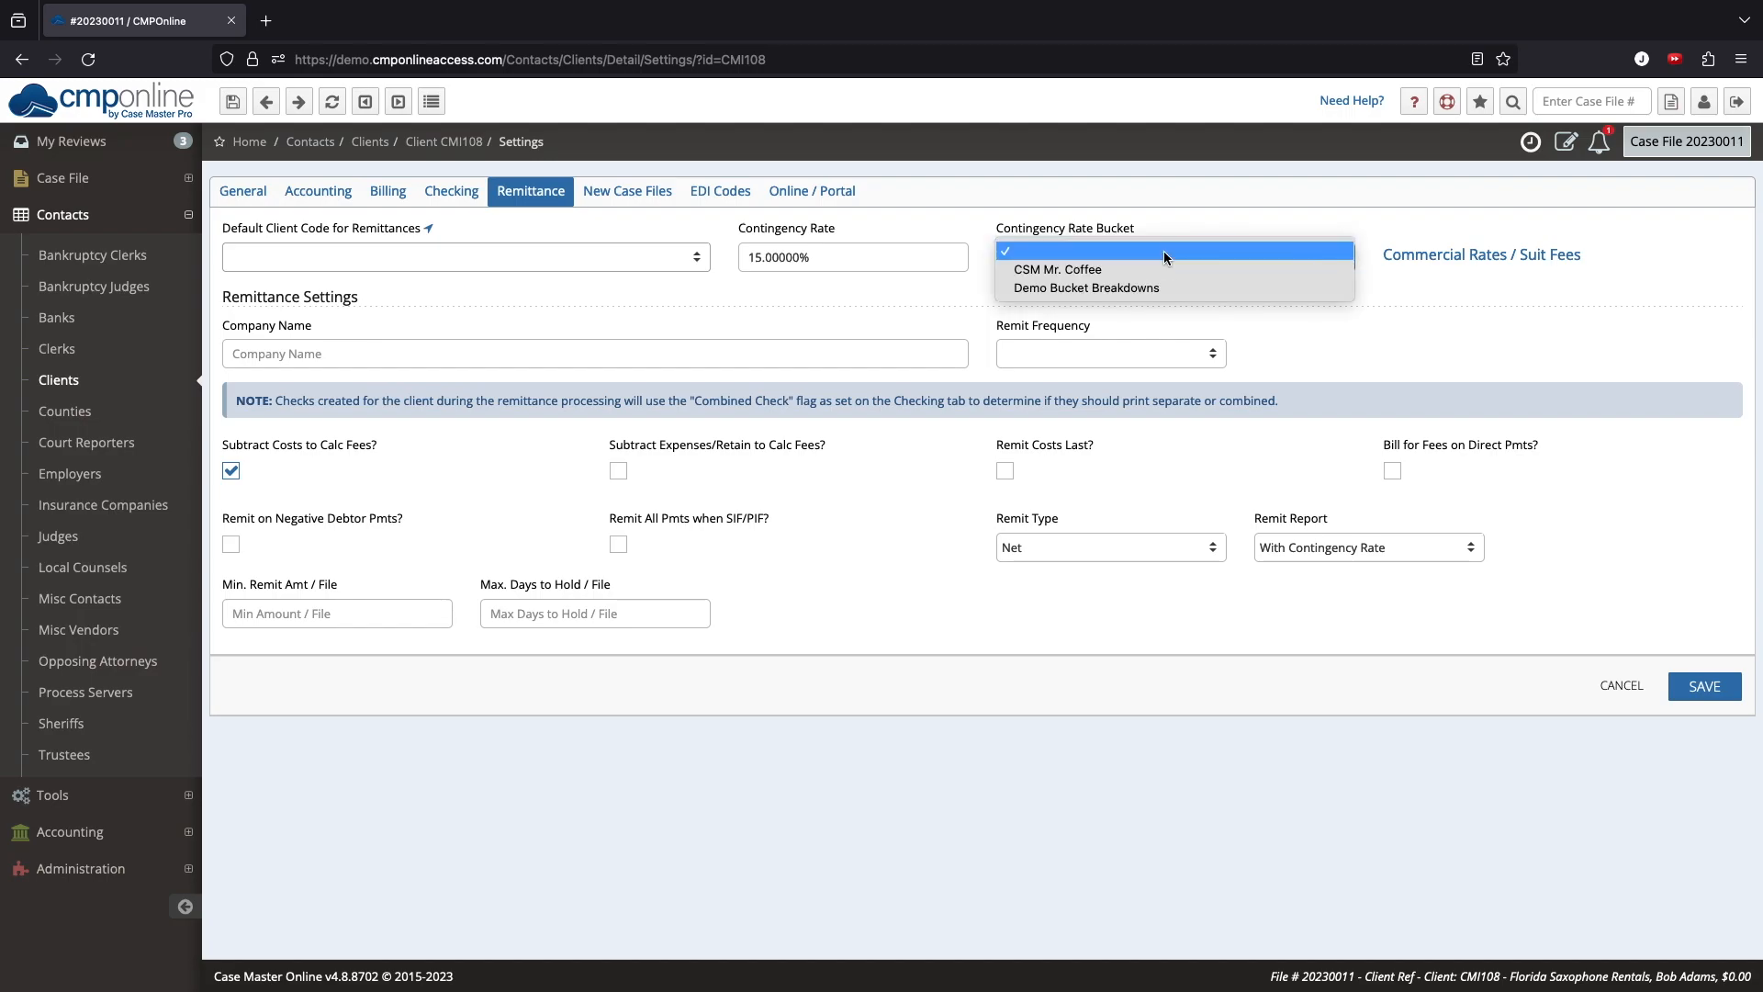
left_click(1170, 284)
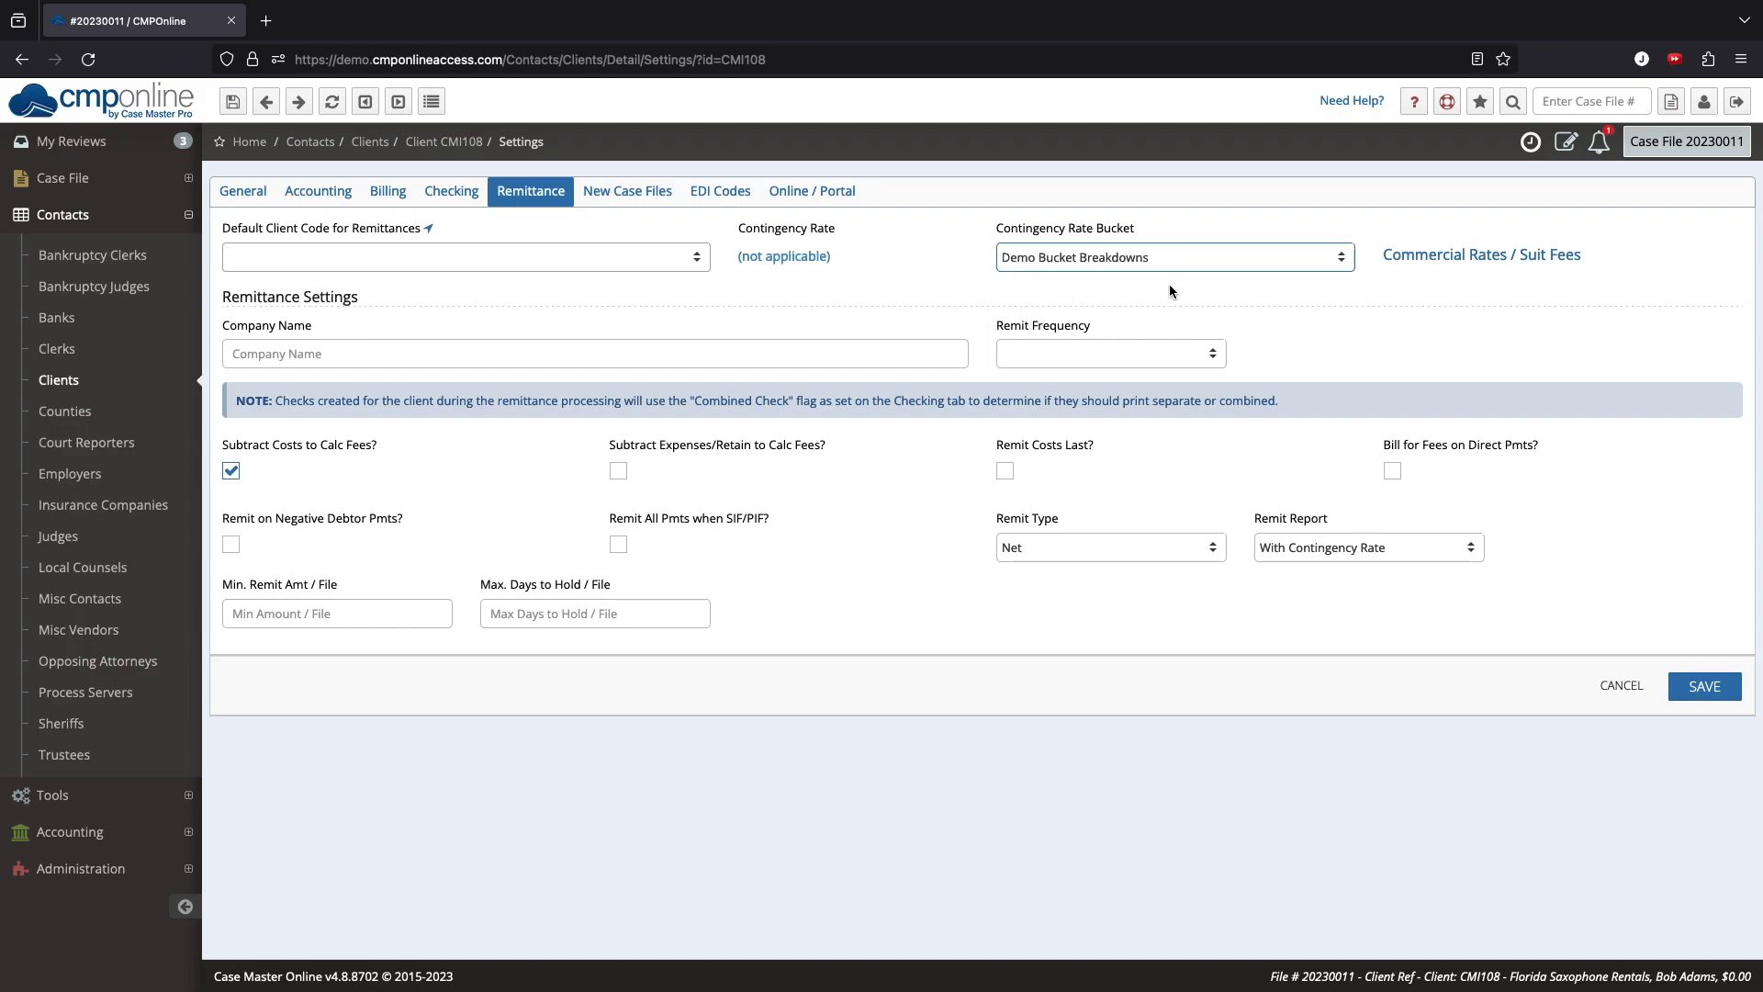
left_click(1704, 688)
left_click(1291, 494)
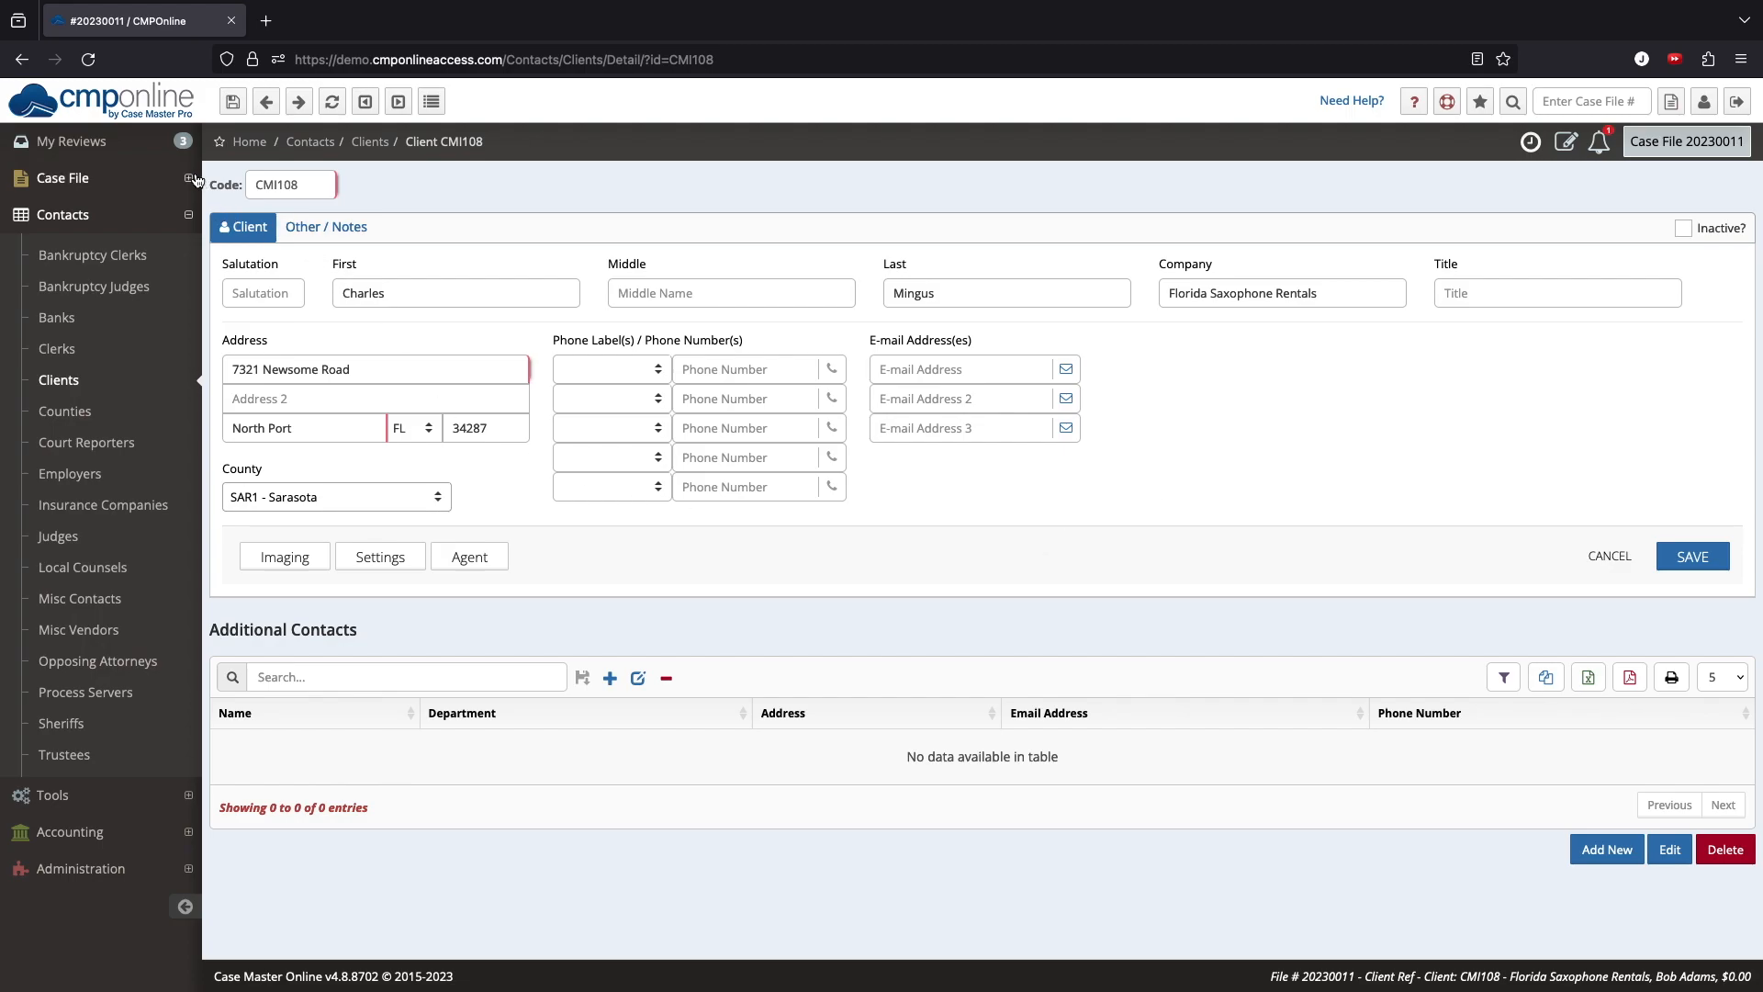
Step: Review the case file's current contingency rate in its settings
left_click(82, 177)
left_click(173, 216)
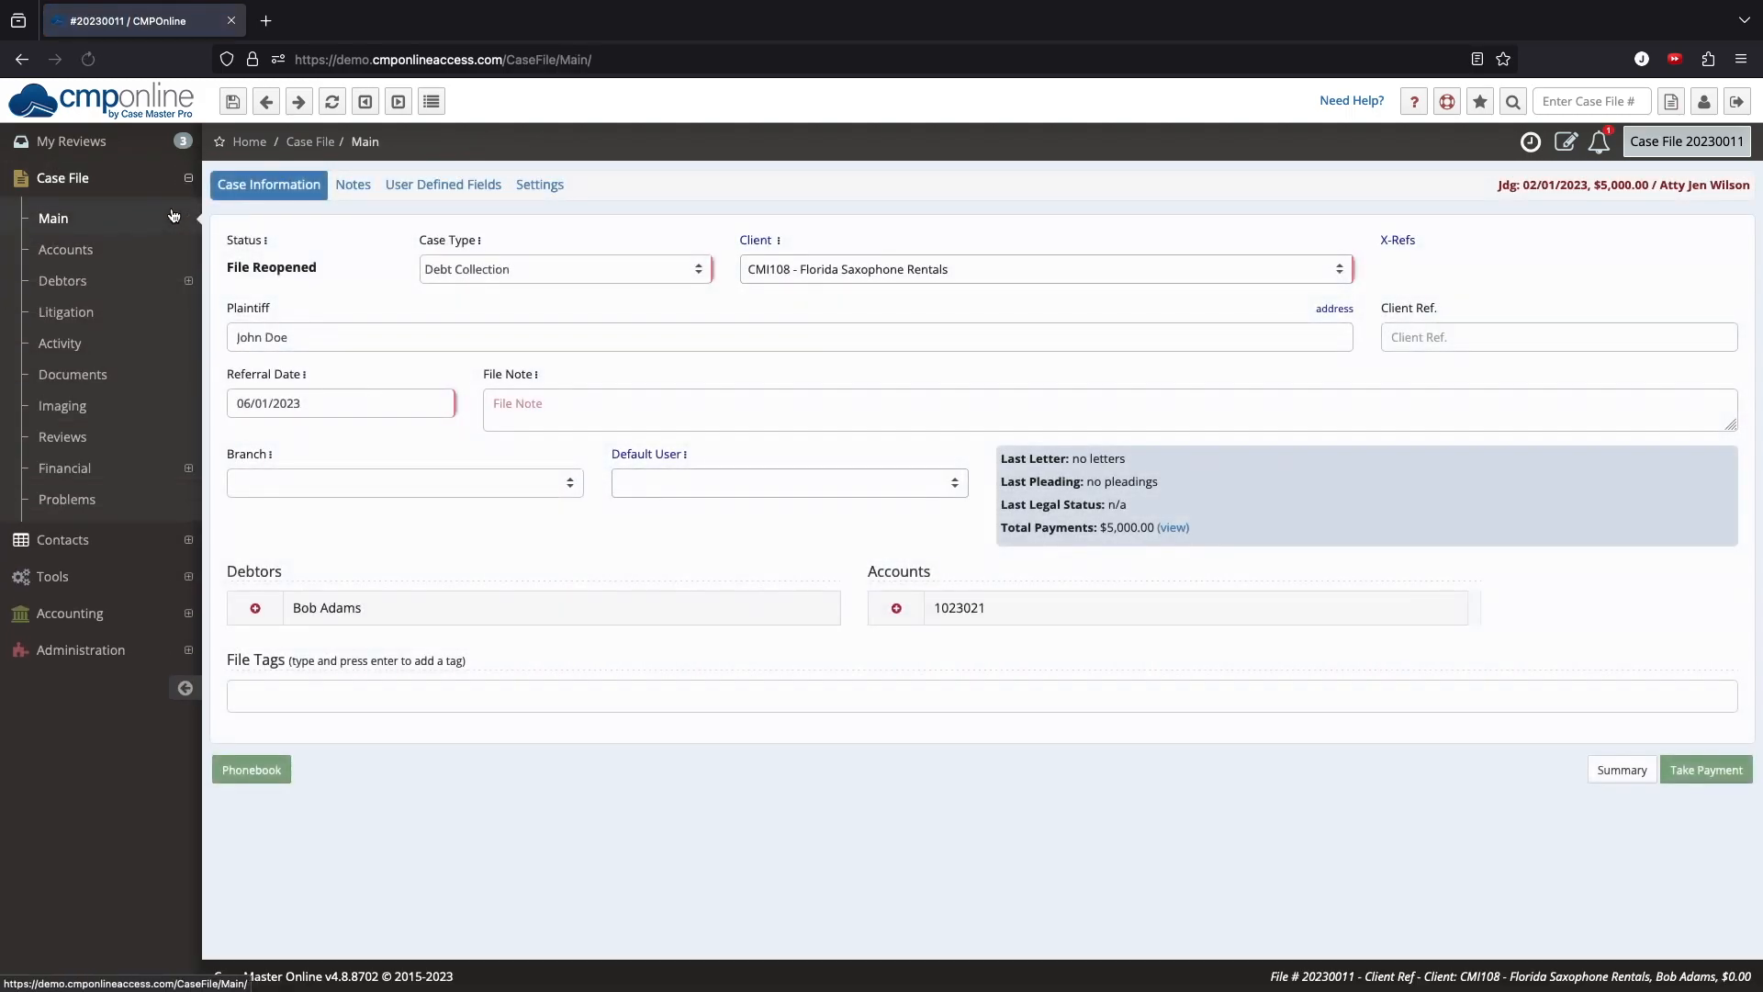
left_click(536, 185)
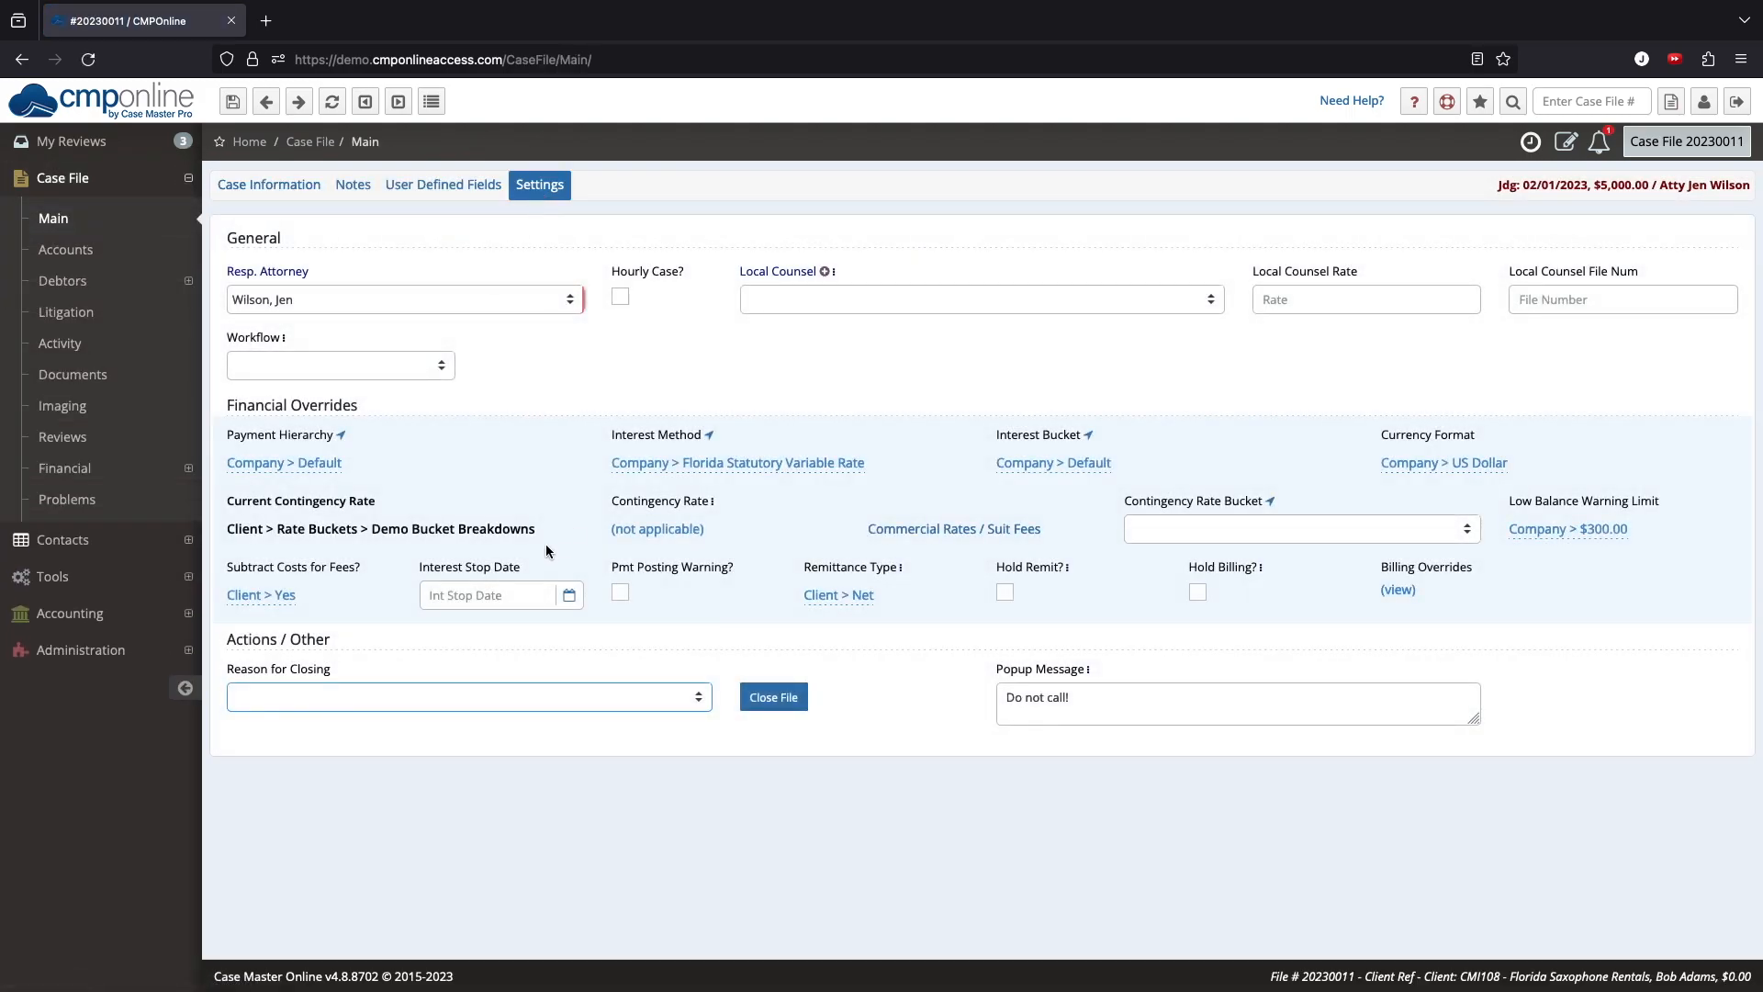
left_click_drag(536, 529, 227, 530)
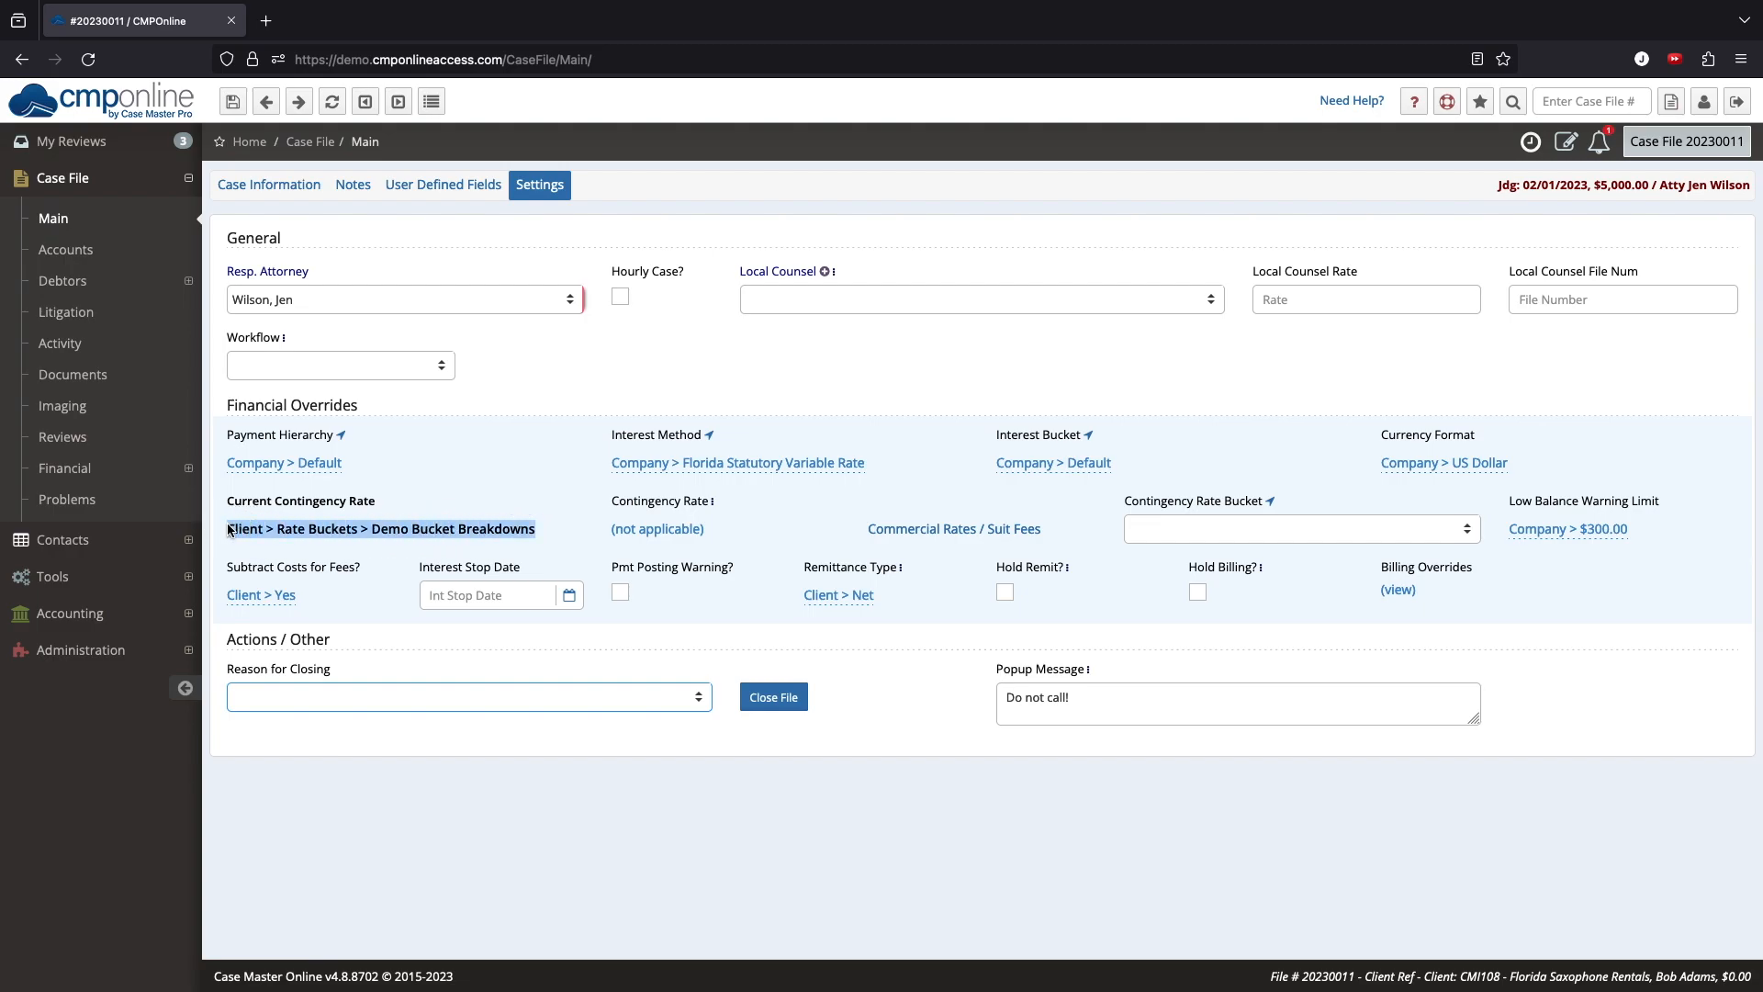